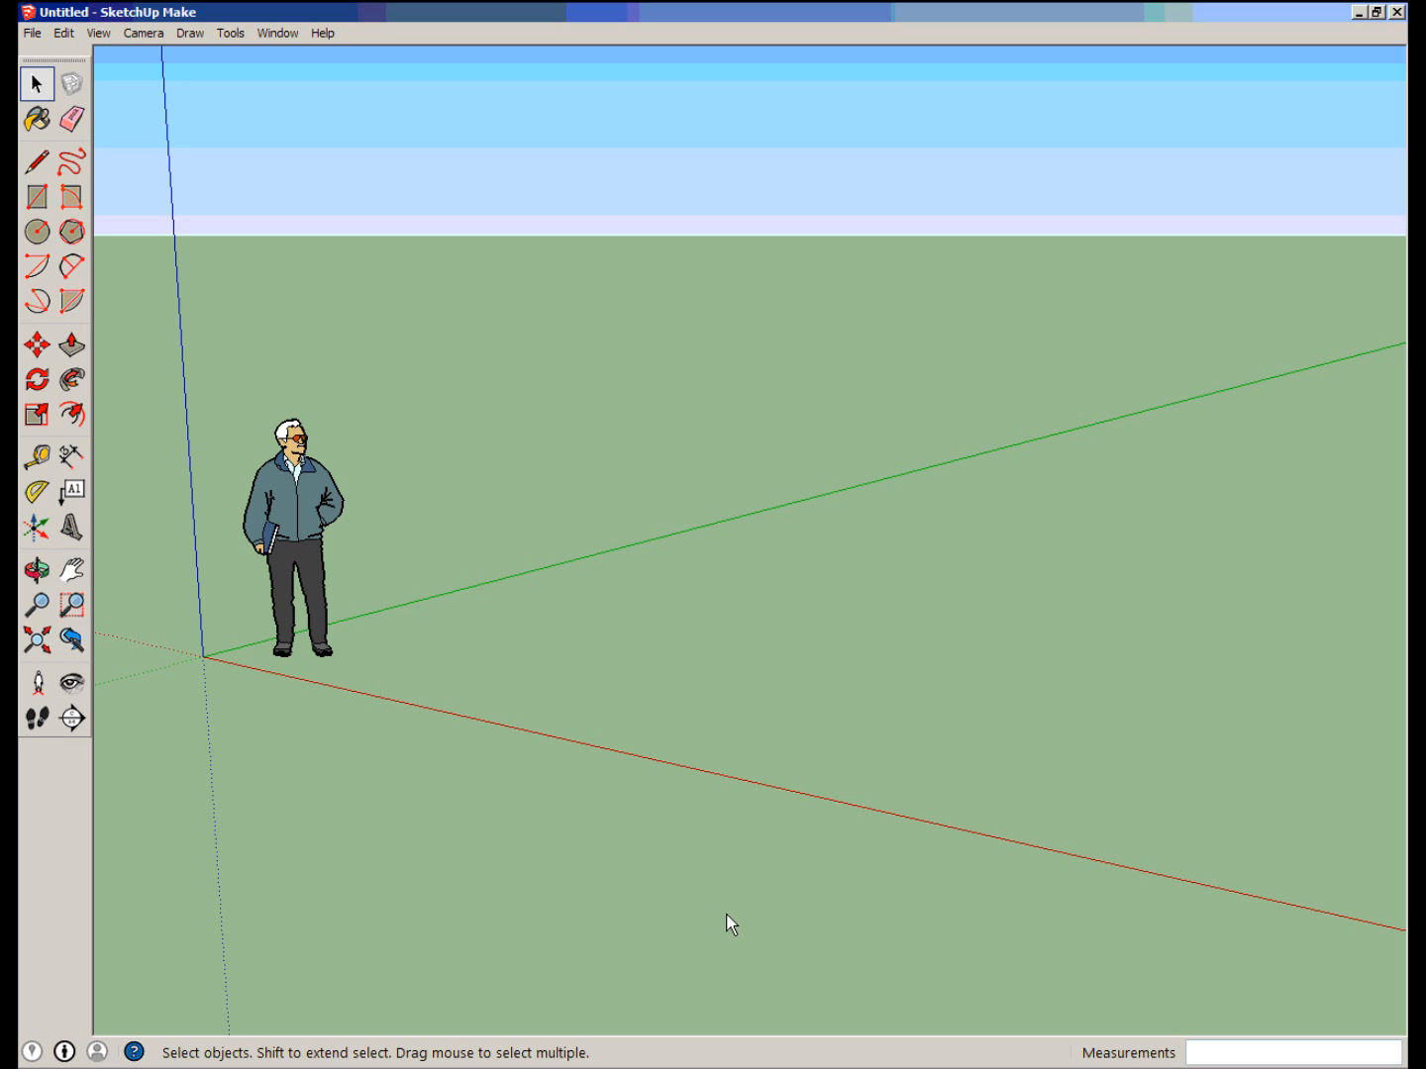
Open the layer list and add a new layer named Person.
{"action": "left_click", "coordinate": [281, 33]}
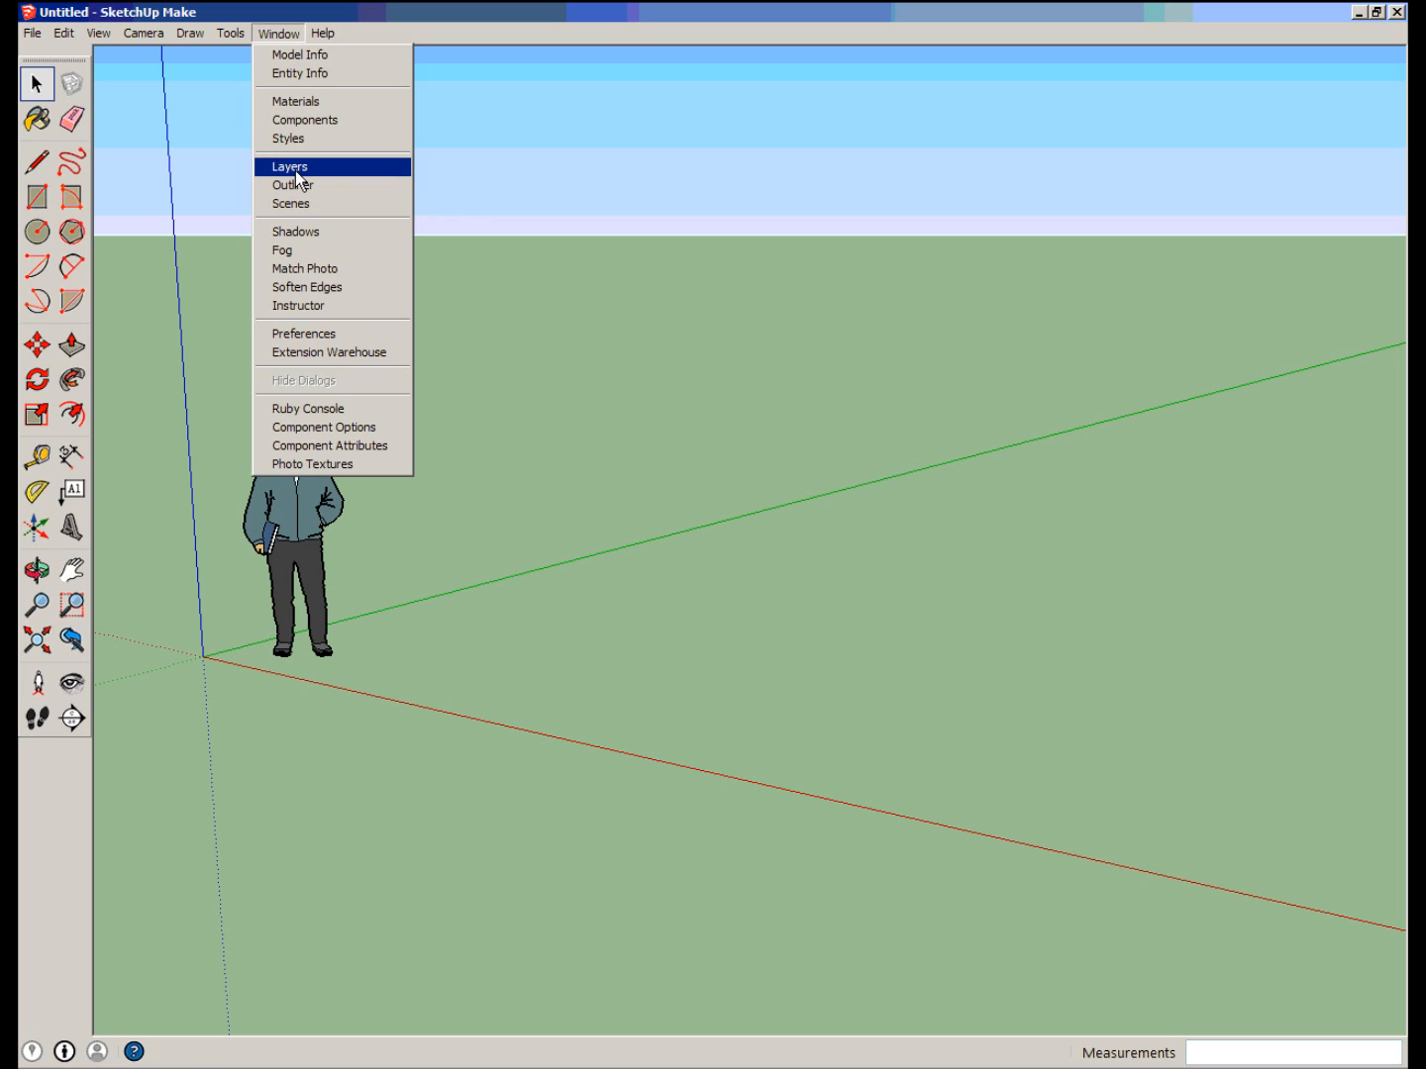
{"action": "left_click", "coordinate": [296, 168]}
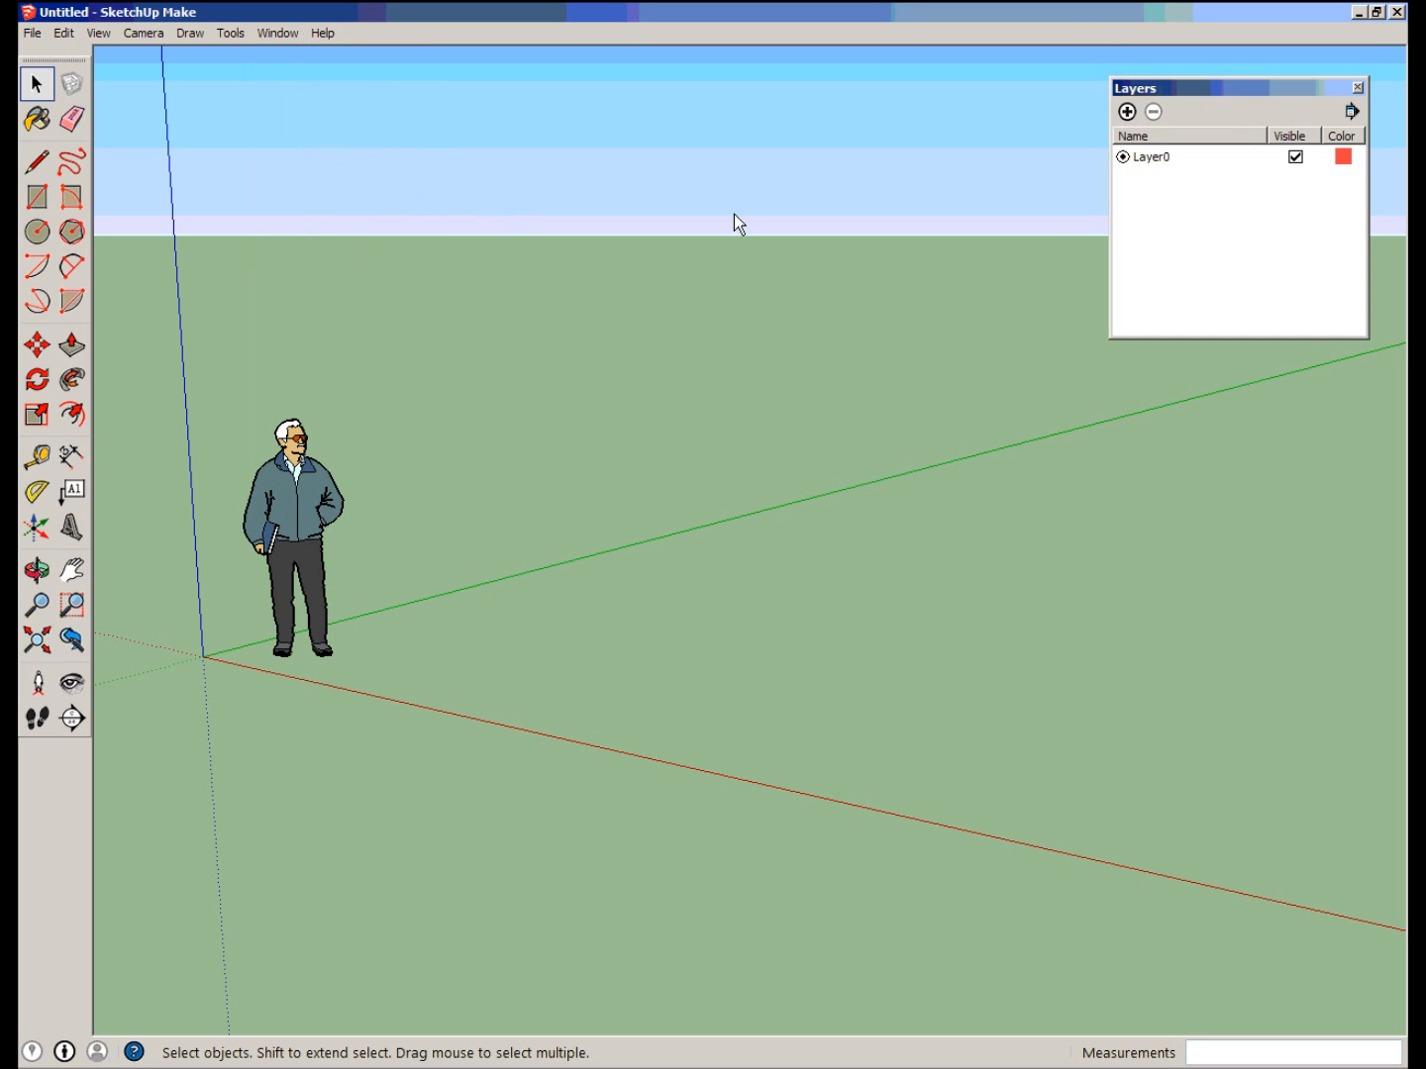
{"action": "mouse_move", "coordinate": [1215, 88]}
{"action": "left_mouse_down"}
{"action": "mouse_move", "coordinate": [1107, 149]}
{"action": "mouse_move", "coordinate": [1161, 100]}
{"action": "mouse_move", "coordinate": [1193, 108]}
{"action": "left_mouse_up"}
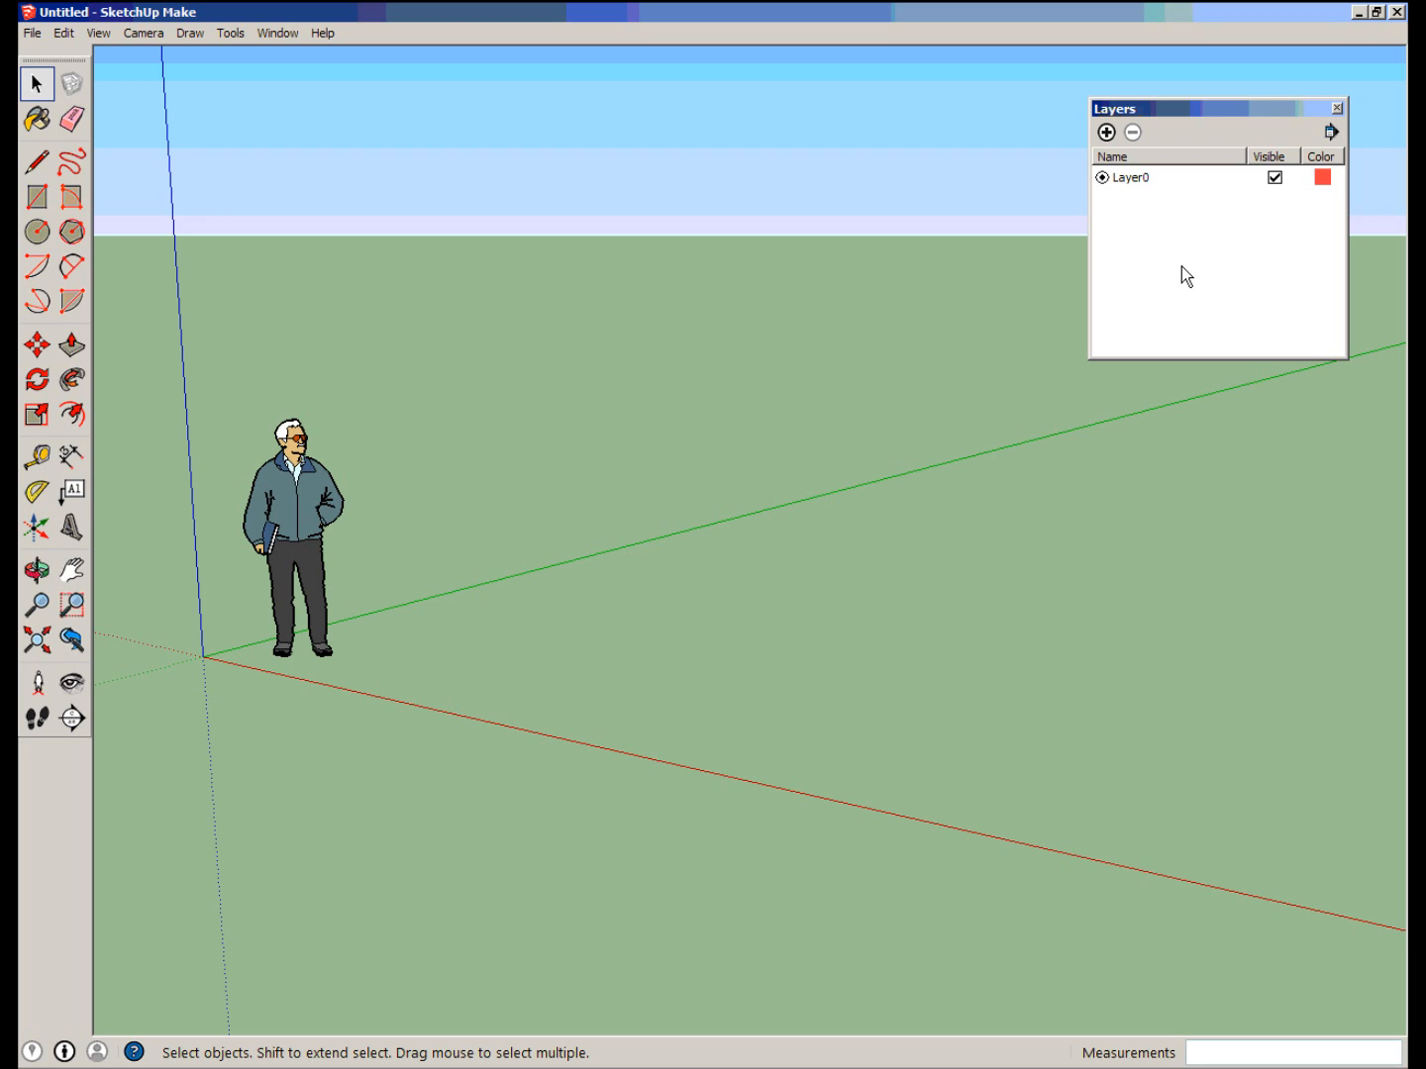
{"action": "left_click", "coordinate": [1107, 133]}
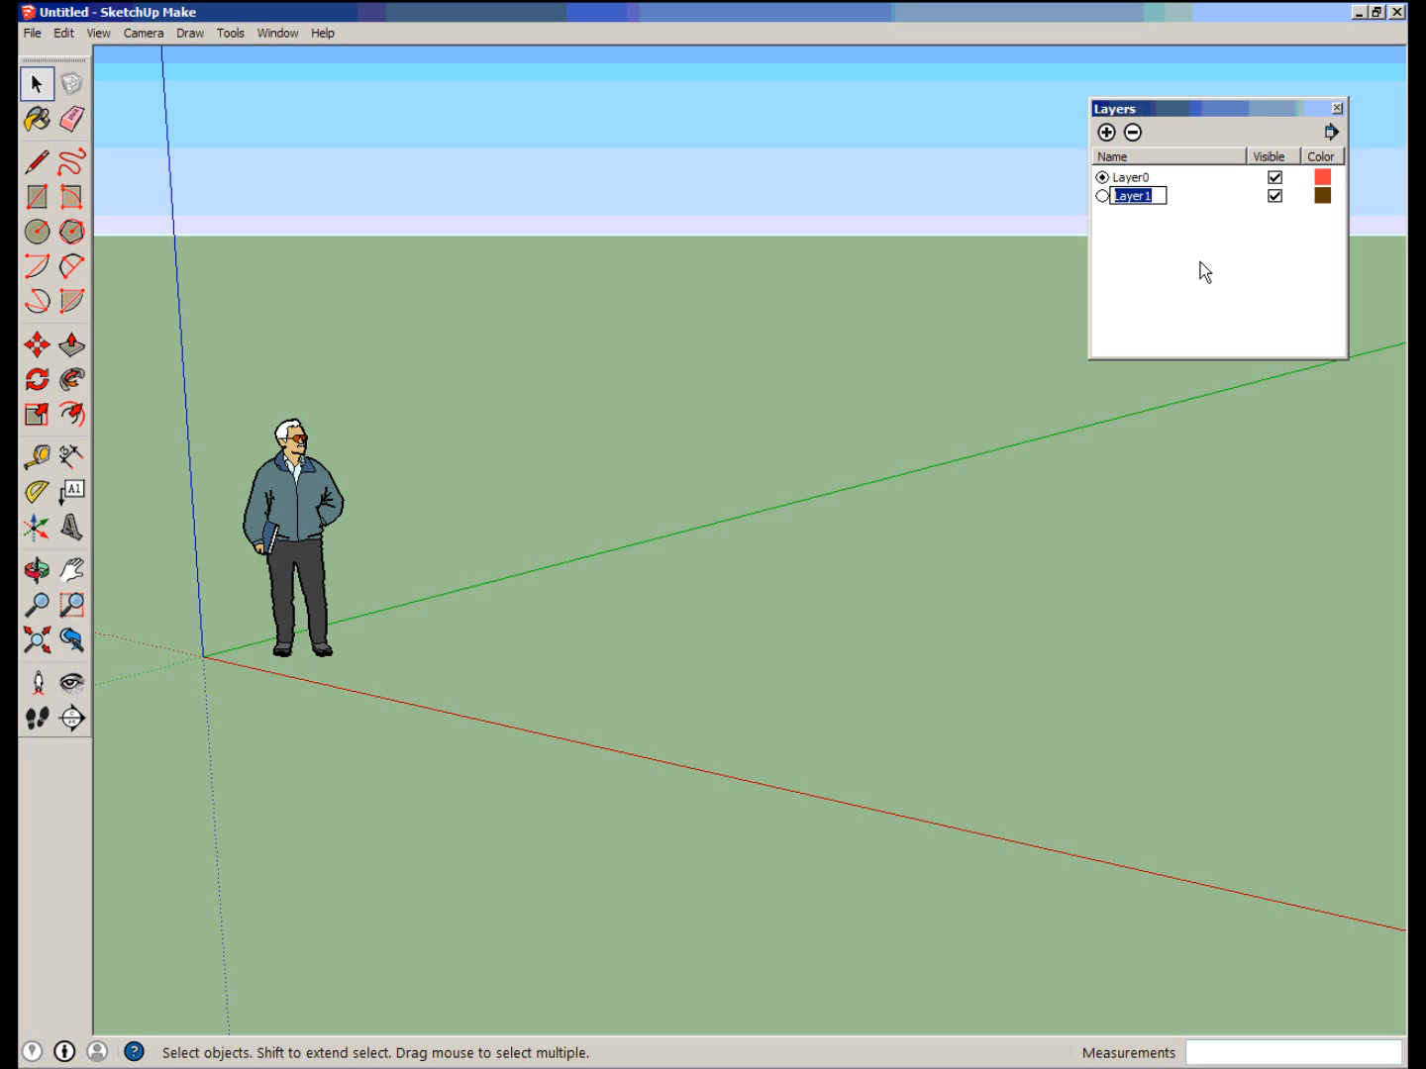
{"action": "type", "text": "Person"}
{"action": "left_click", "coordinate": [1206, 271]}
Try out Person as the active layer and its visibility setting, ending with Layer0 active and Person visible.
{"action": "left_click", "coordinate": [1101, 196]}
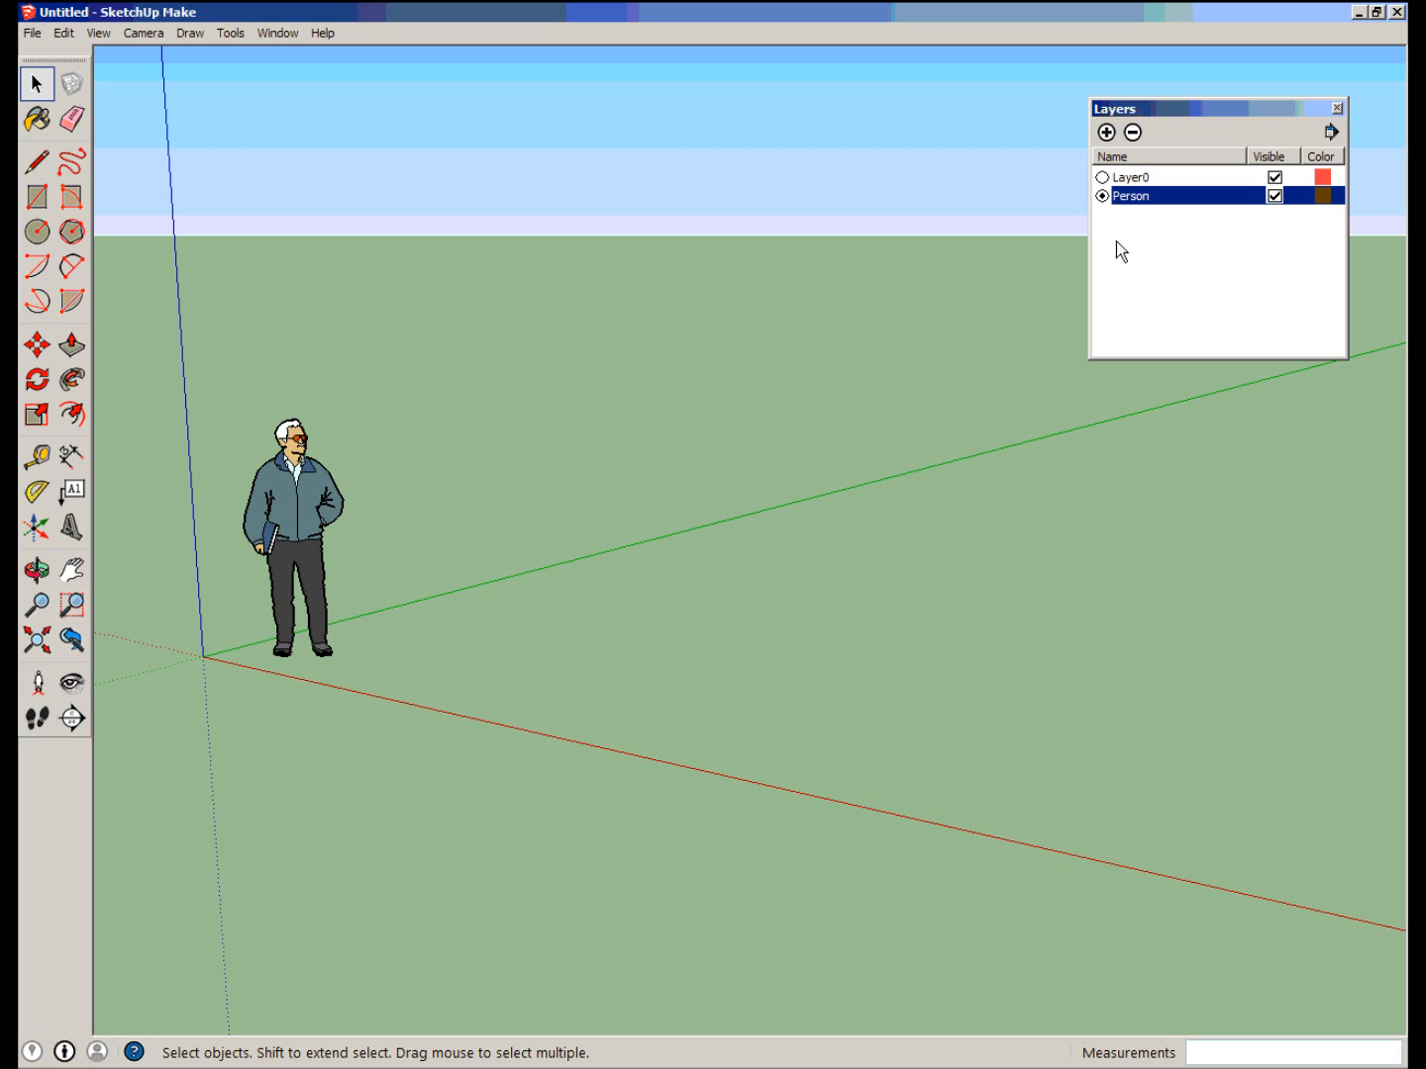
{"action": "left_click", "coordinate": [1102, 177]}
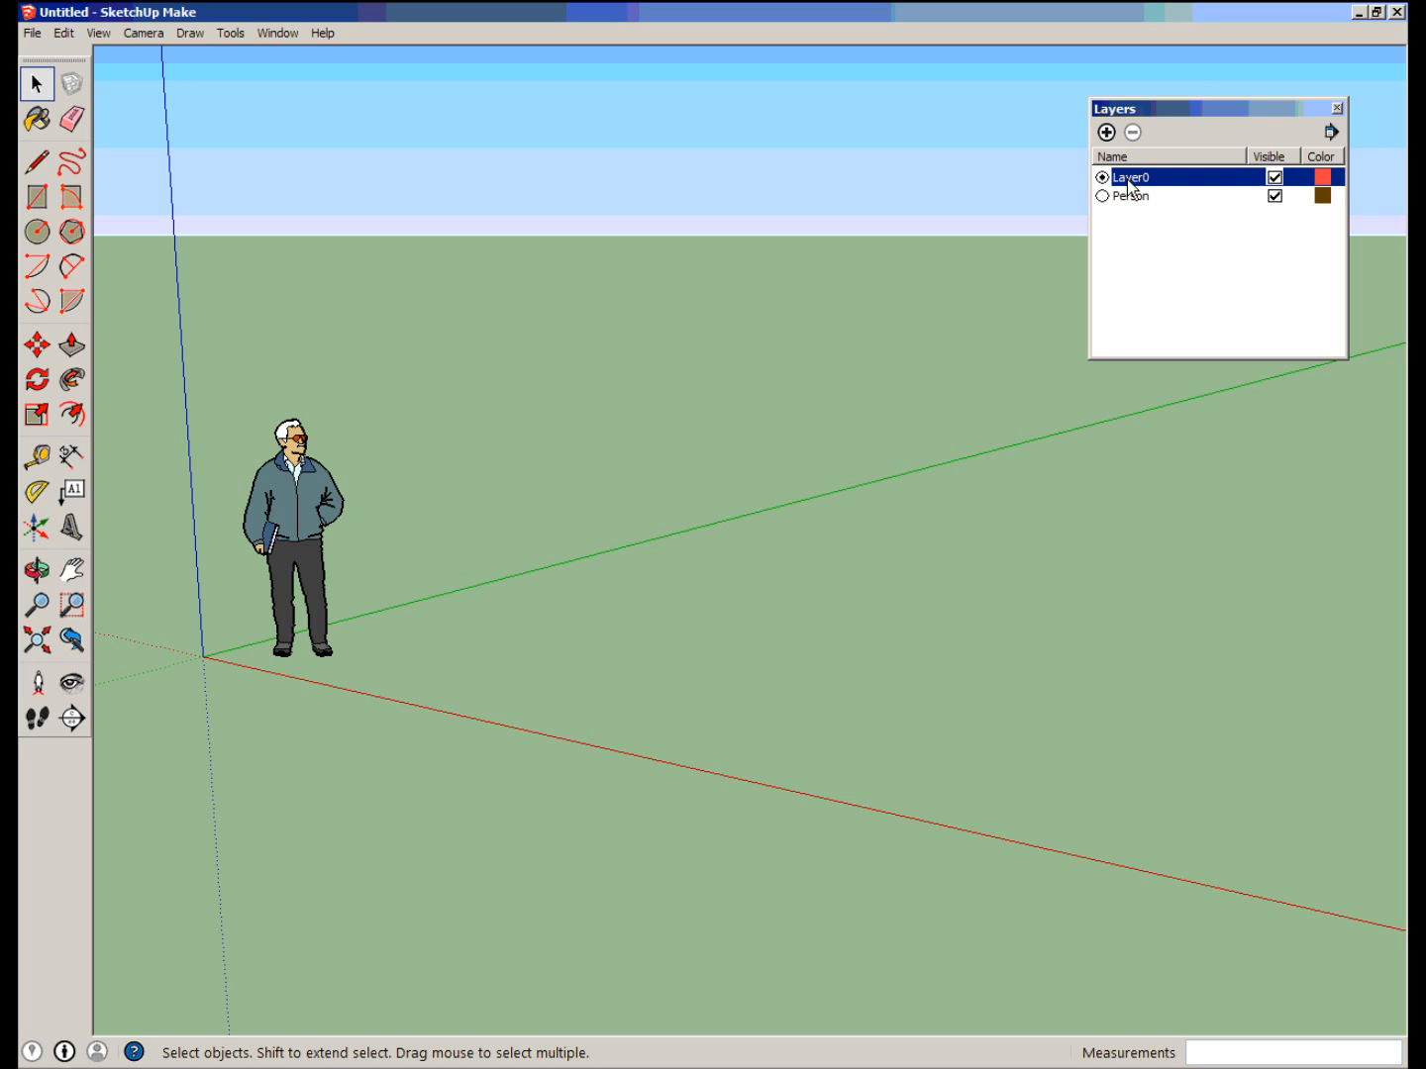
{"action": "left_click", "coordinate": [1276, 197]}
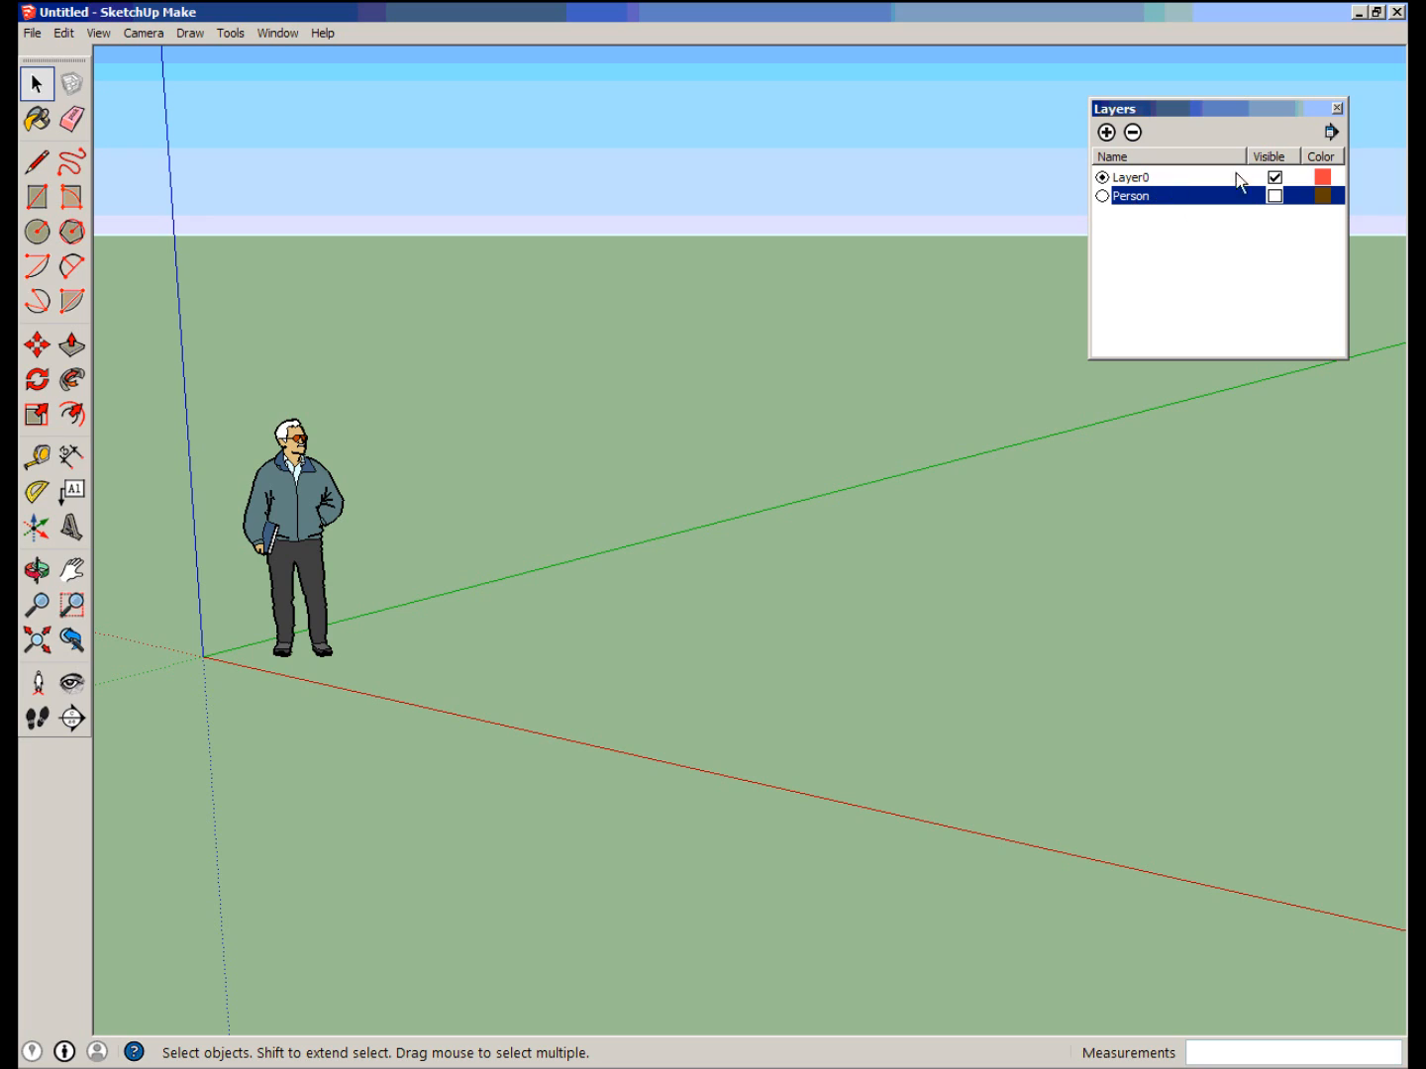
{"action": "left_click", "coordinate": [1276, 196]}
Assign the standing figure component to the Person layer through its entity information.
{"action": "left_click", "coordinate": [304, 494]}
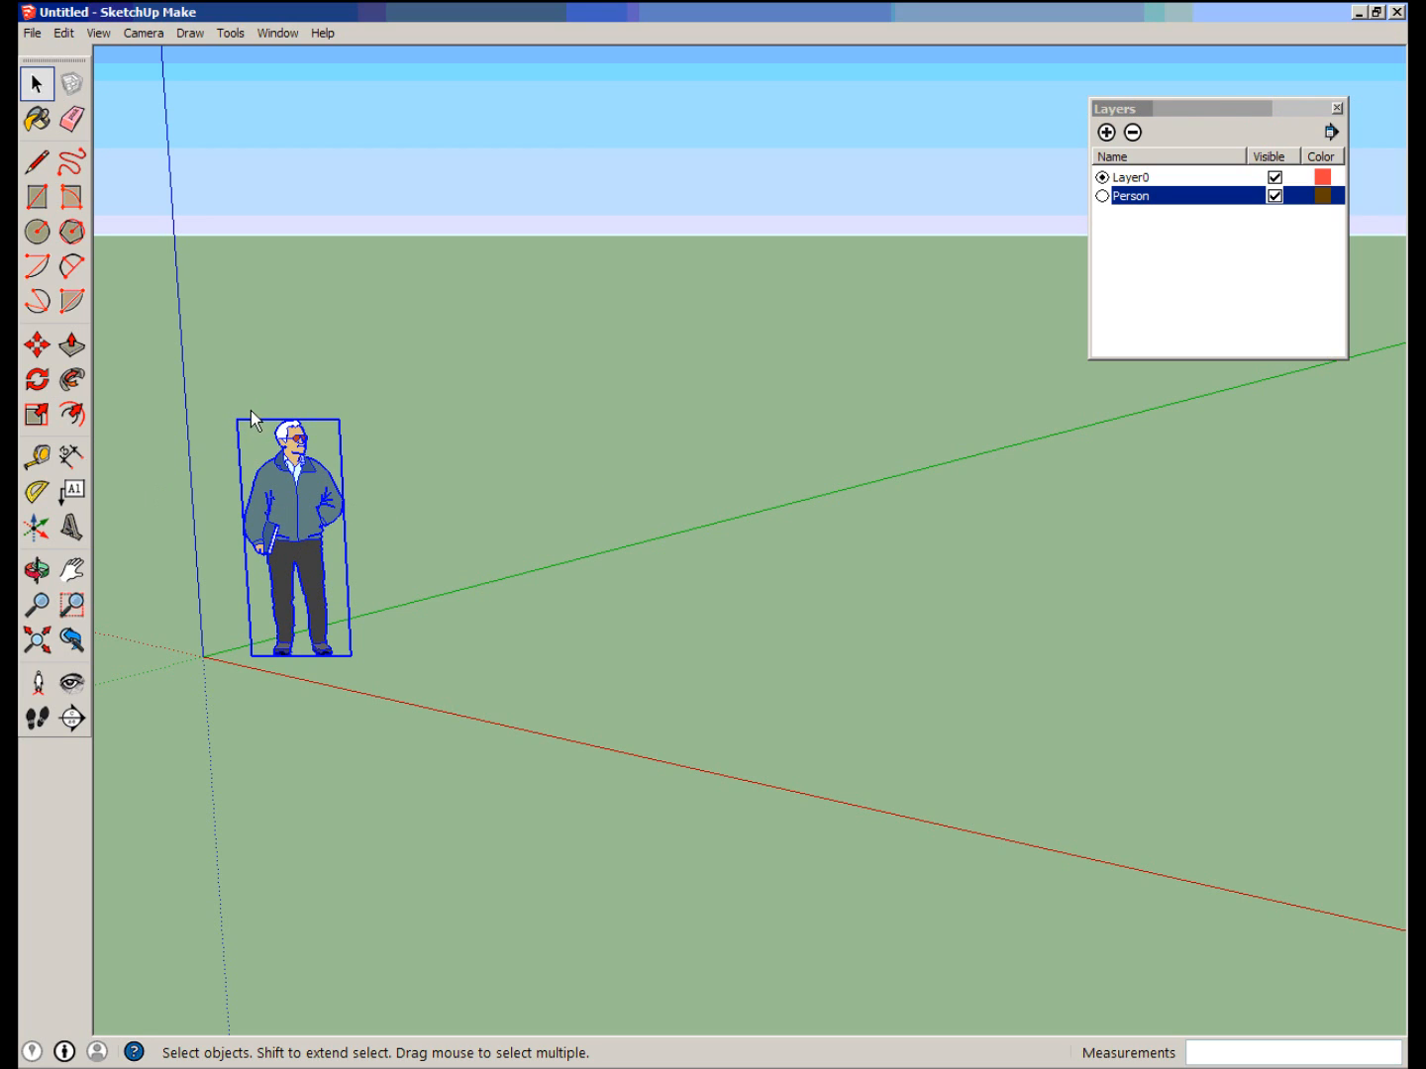
{"action": "left_click", "coordinate": [416, 536]}
{"action": "left_click_drag", "start_coordinate": [195, 383], "coordinate": [428, 696]}
{"action": "right_click", "coordinate": [306, 487]}
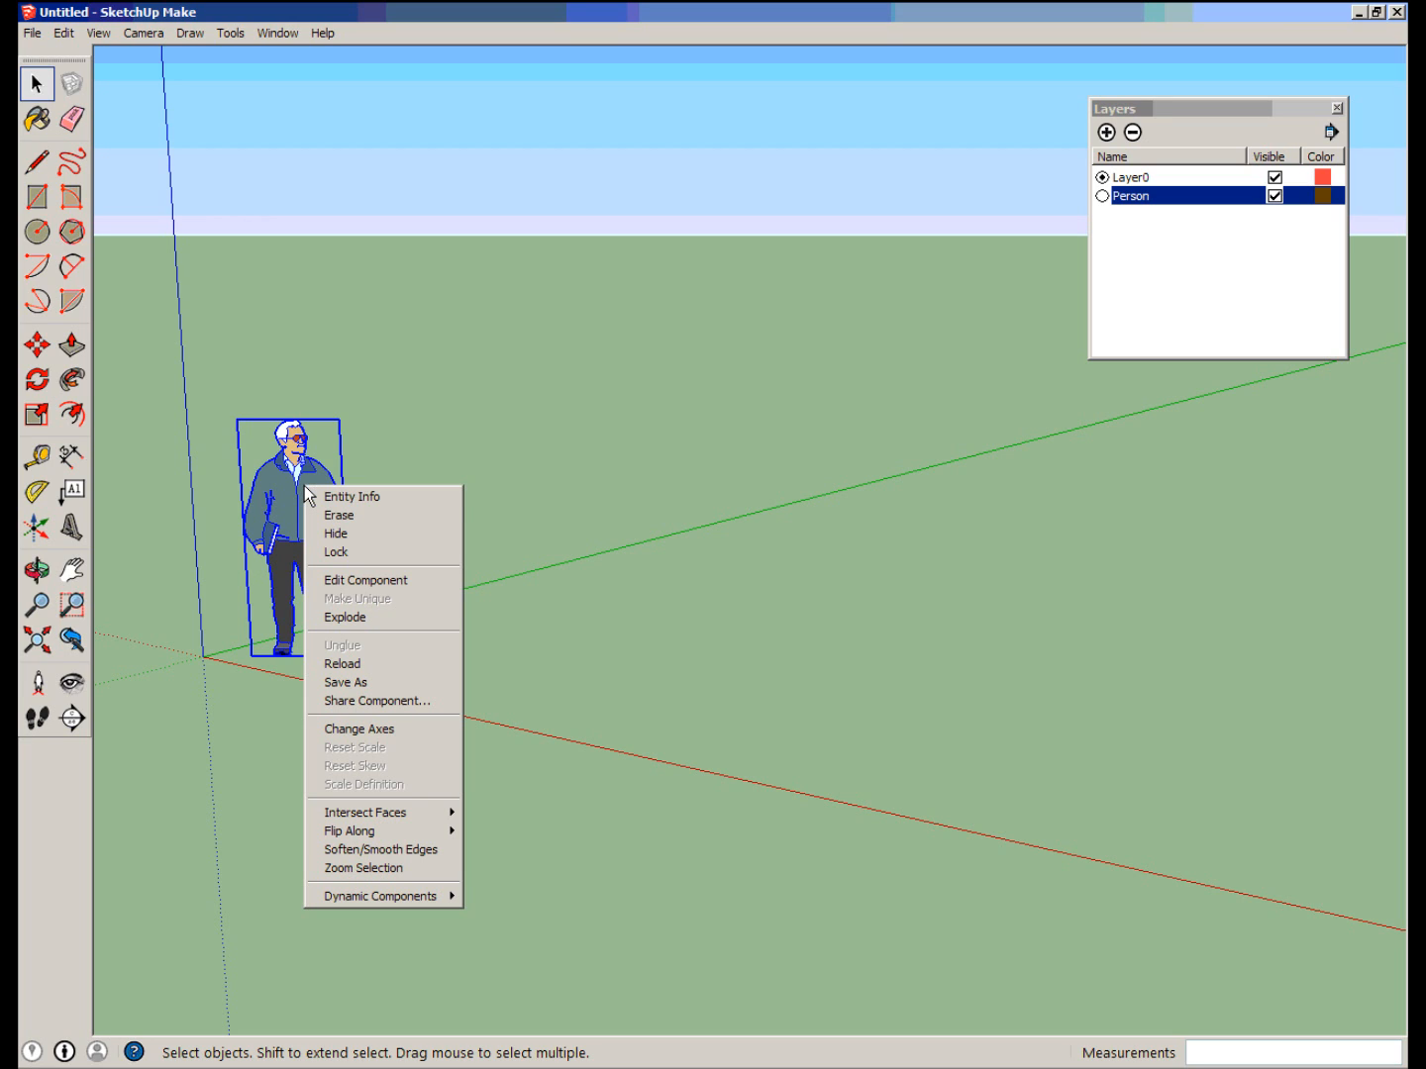
{"action": "left_click", "coordinate": [377, 497]}
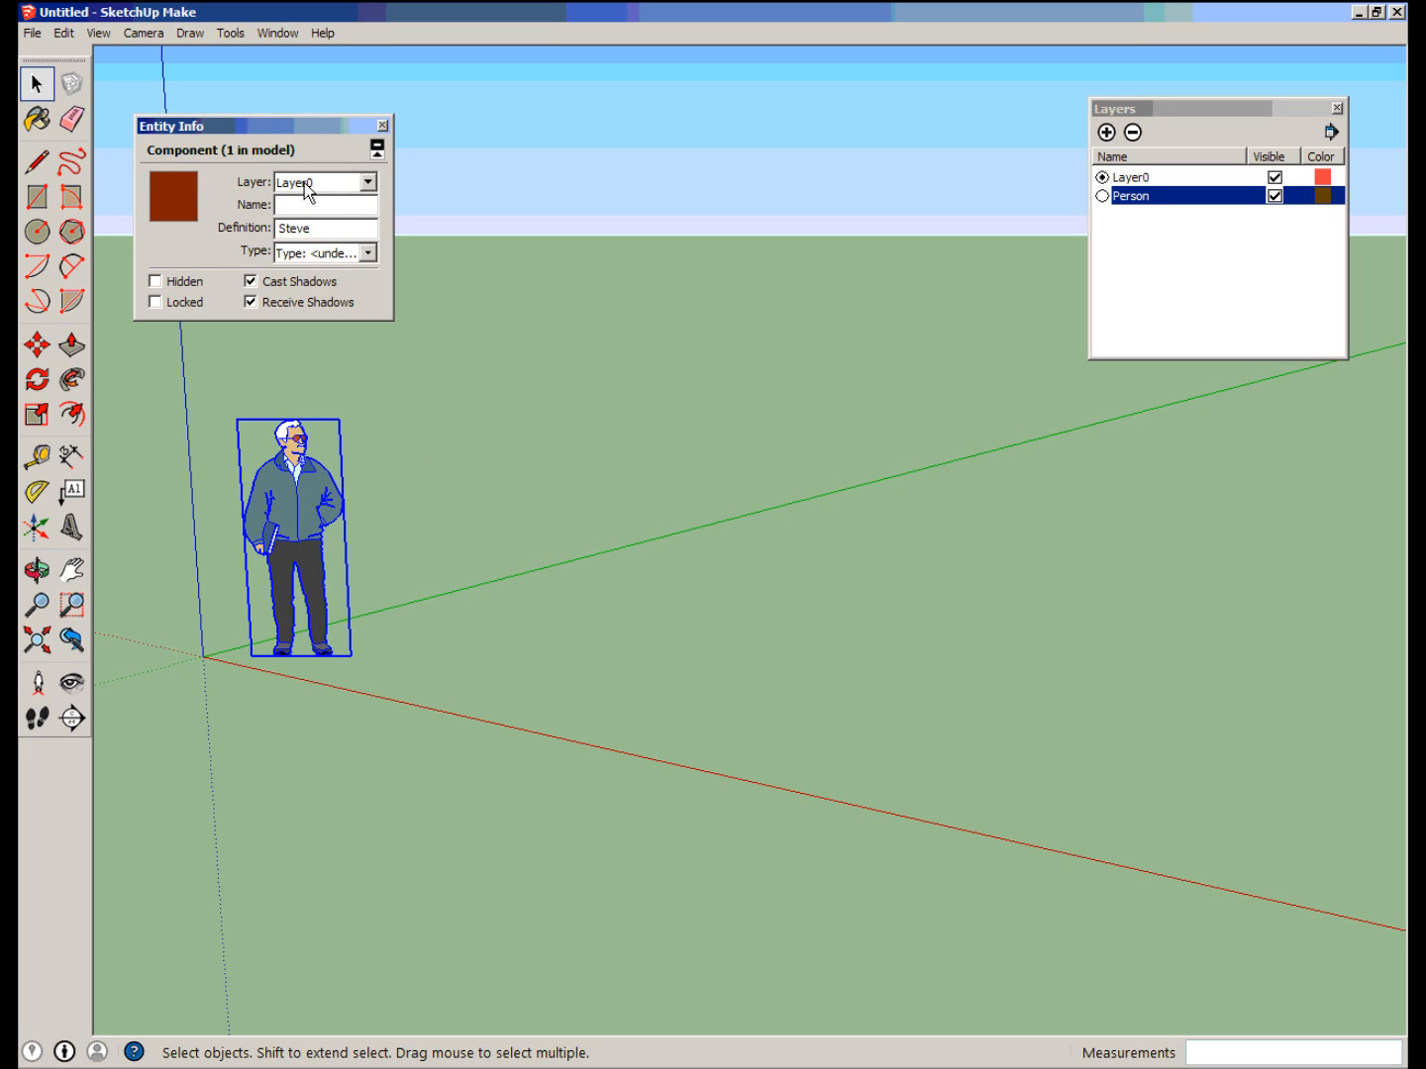
{"action": "left_click", "coordinate": [316, 184]}
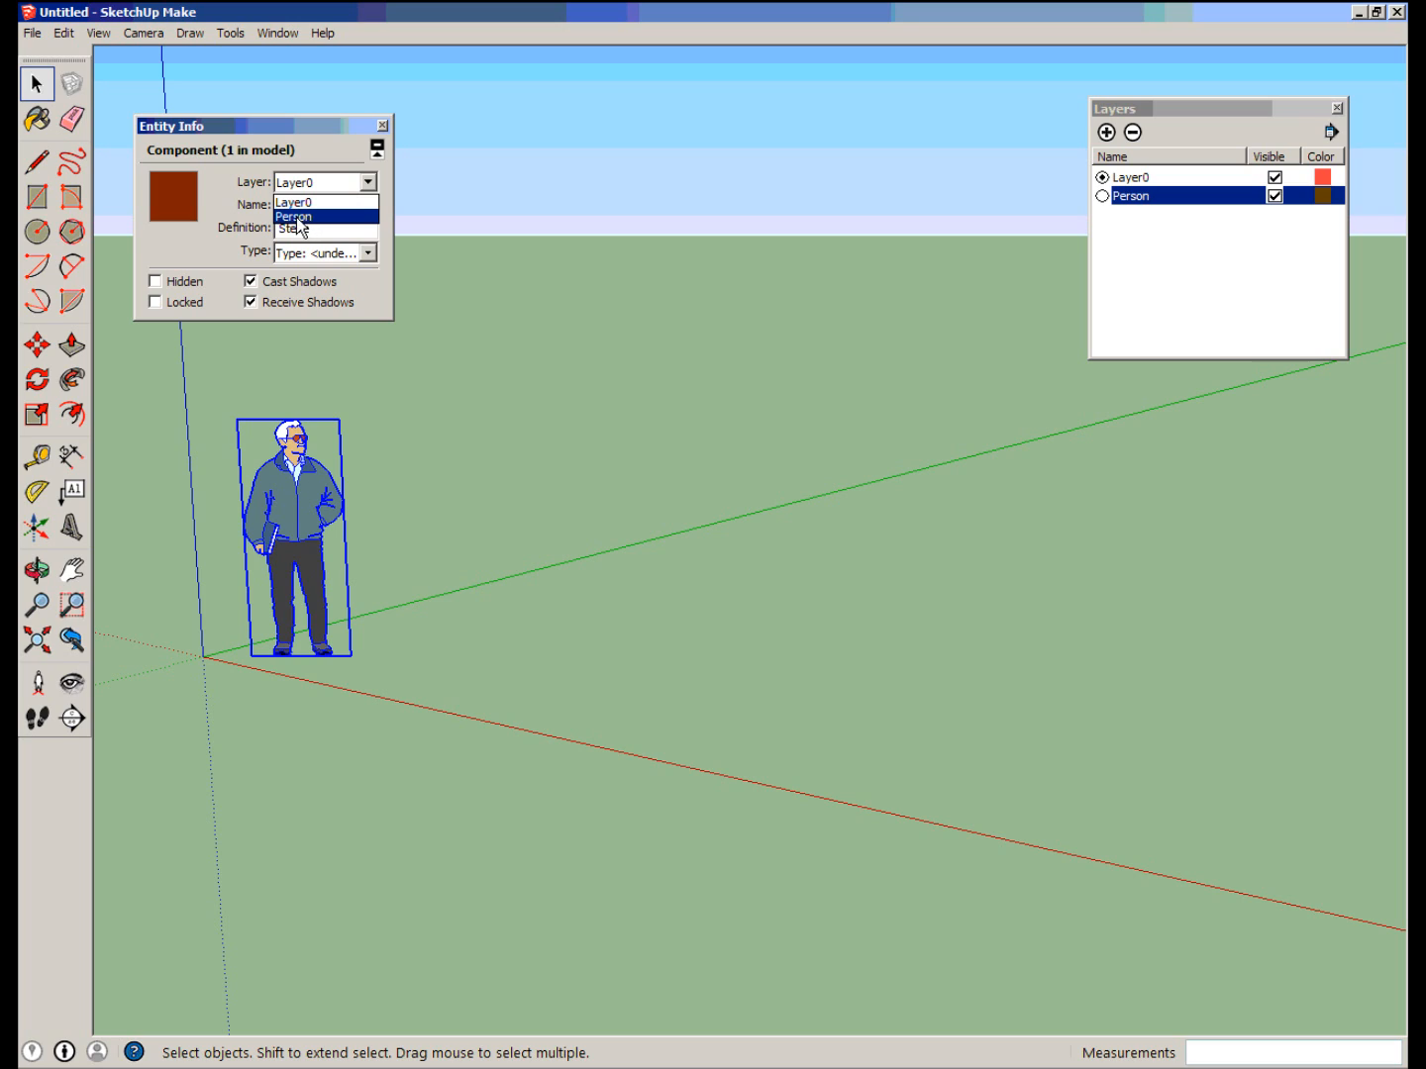
{"action": "left_click", "coordinate": [298, 218]}
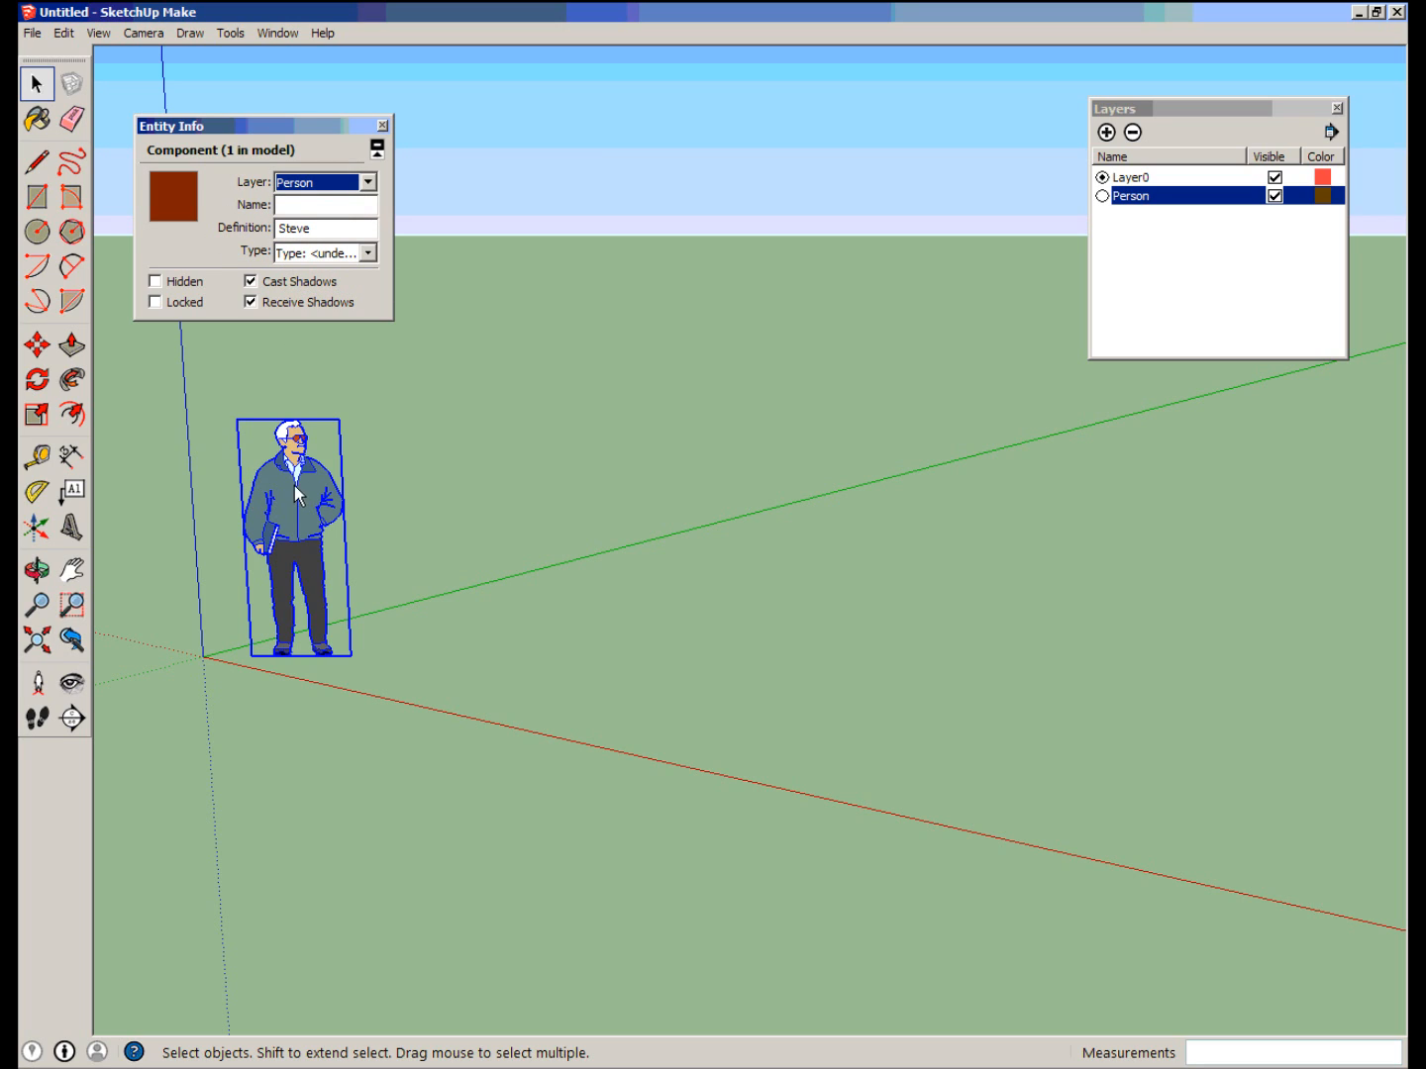
{"action": "left_click", "coordinate": [339, 180]}
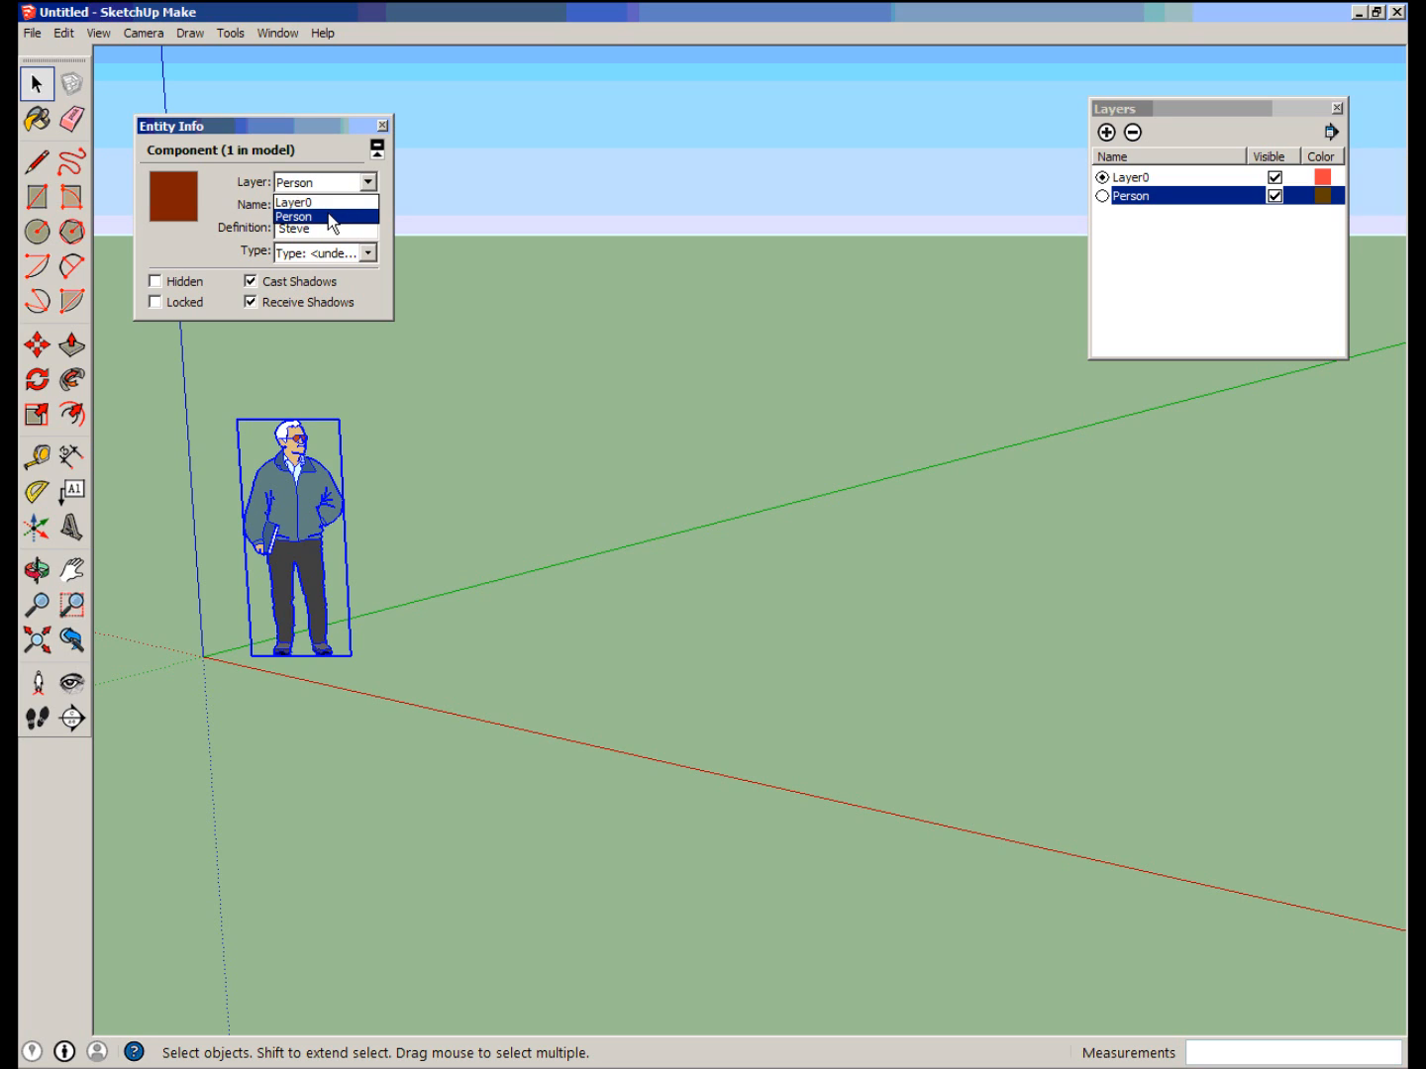
{"action": "left_click", "coordinate": [327, 218]}
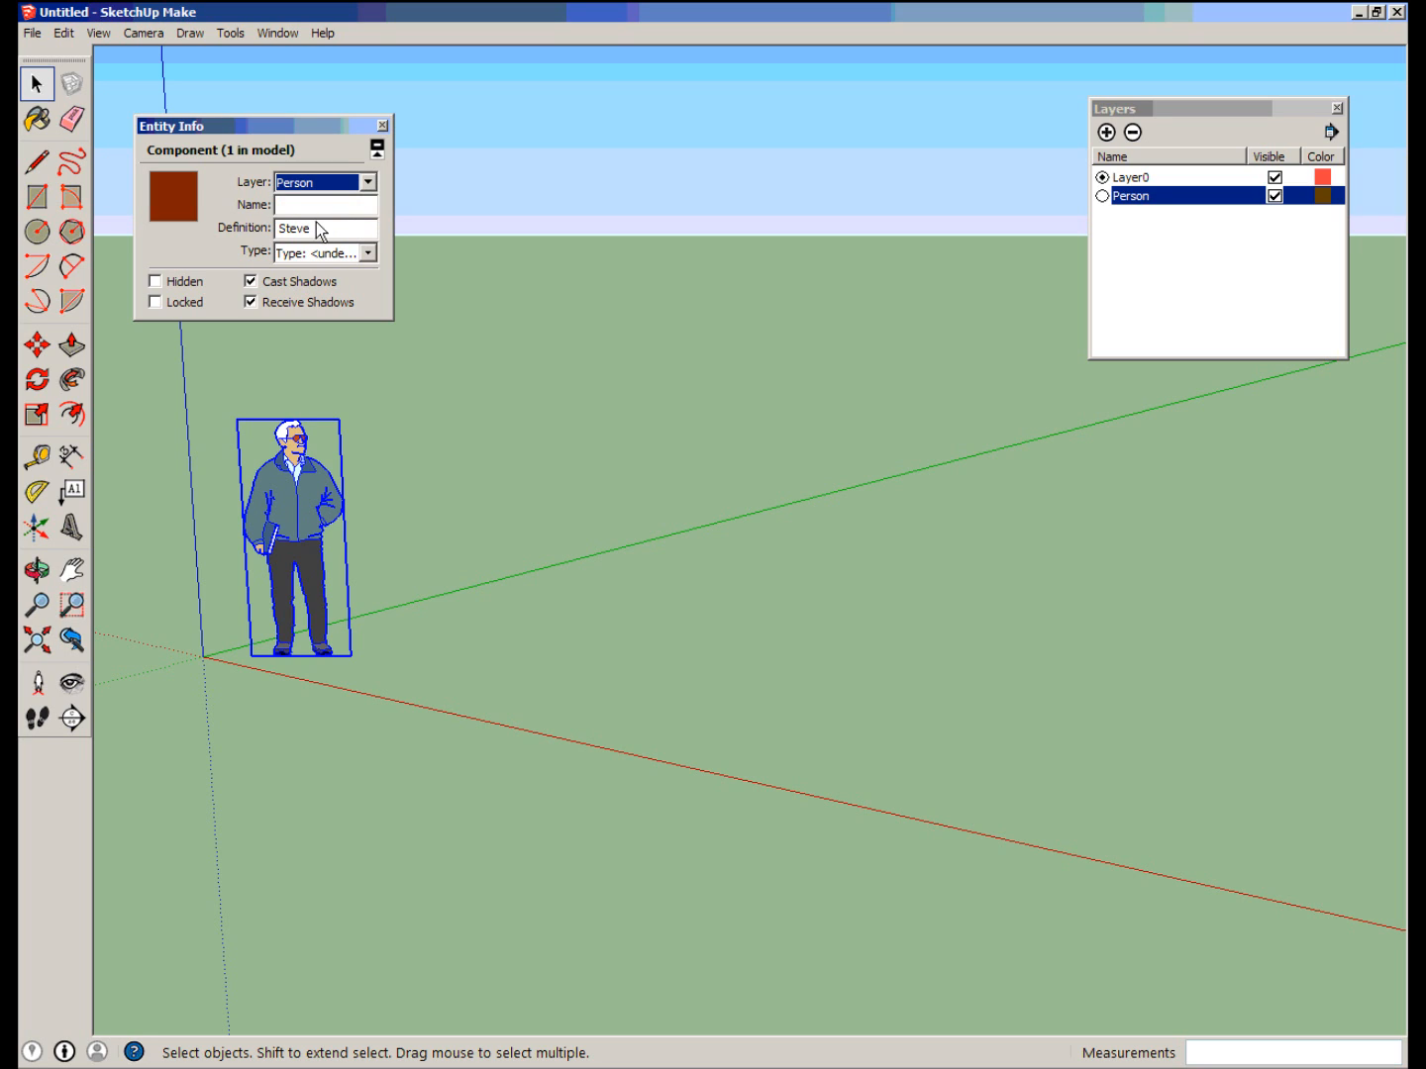
{"action": "left_click", "coordinate": [382, 126]}
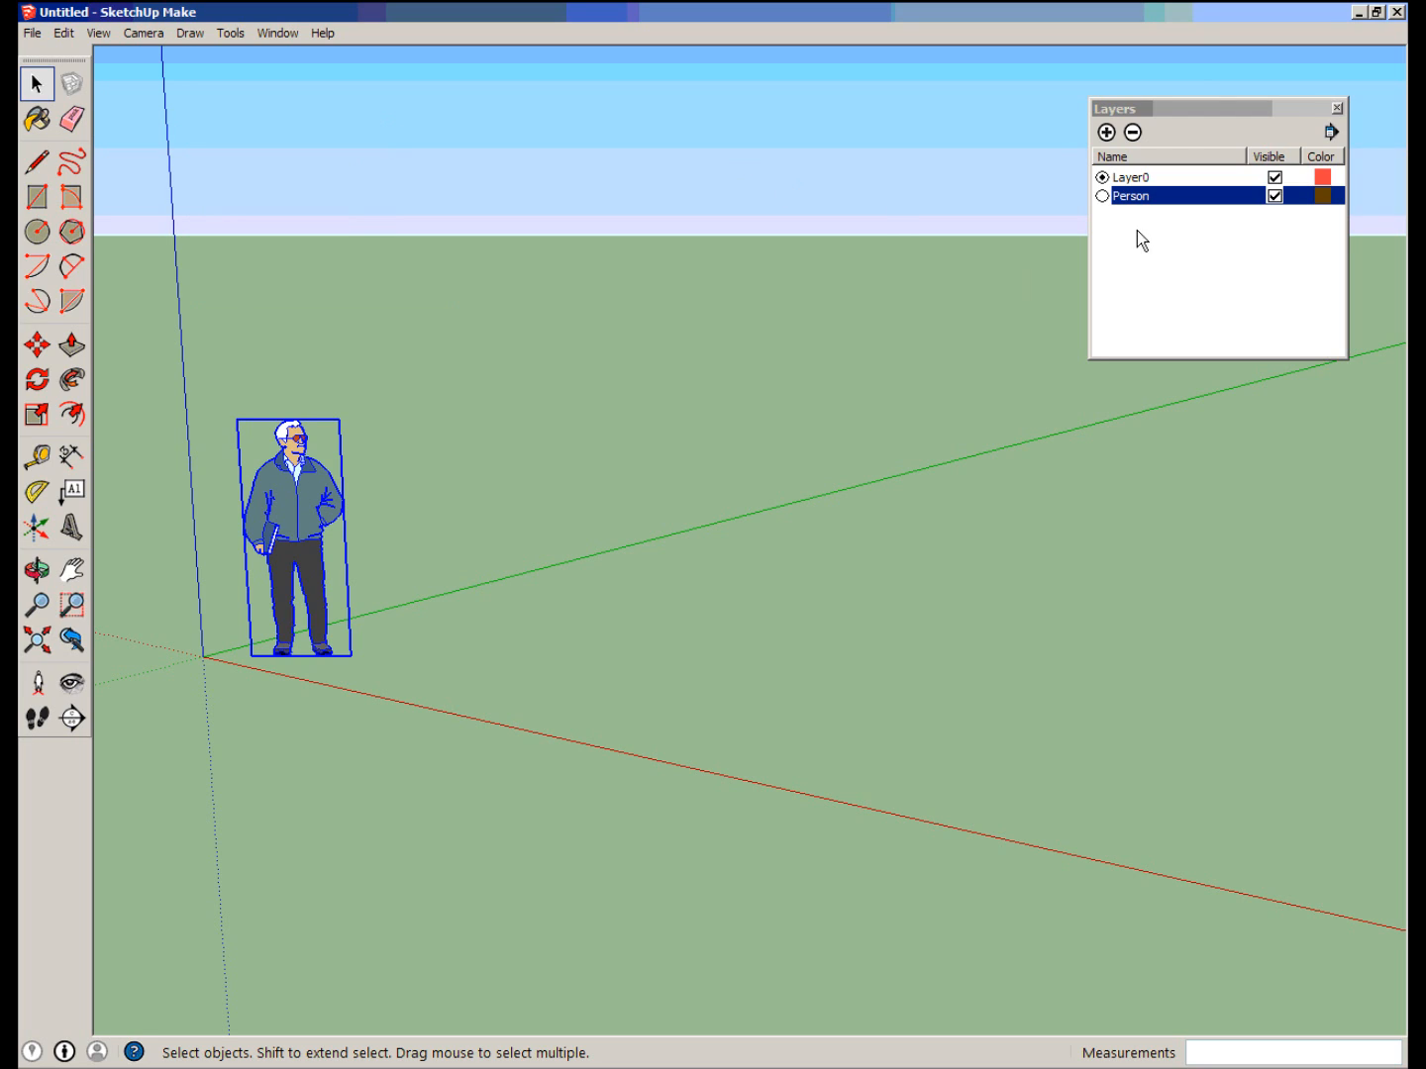
Hide the Person layer and show it again to check that it controls the standing figure.
{"action": "left_click", "coordinate": [1257, 245]}
{"action": "left_click", "coordinate": [636, 480]}
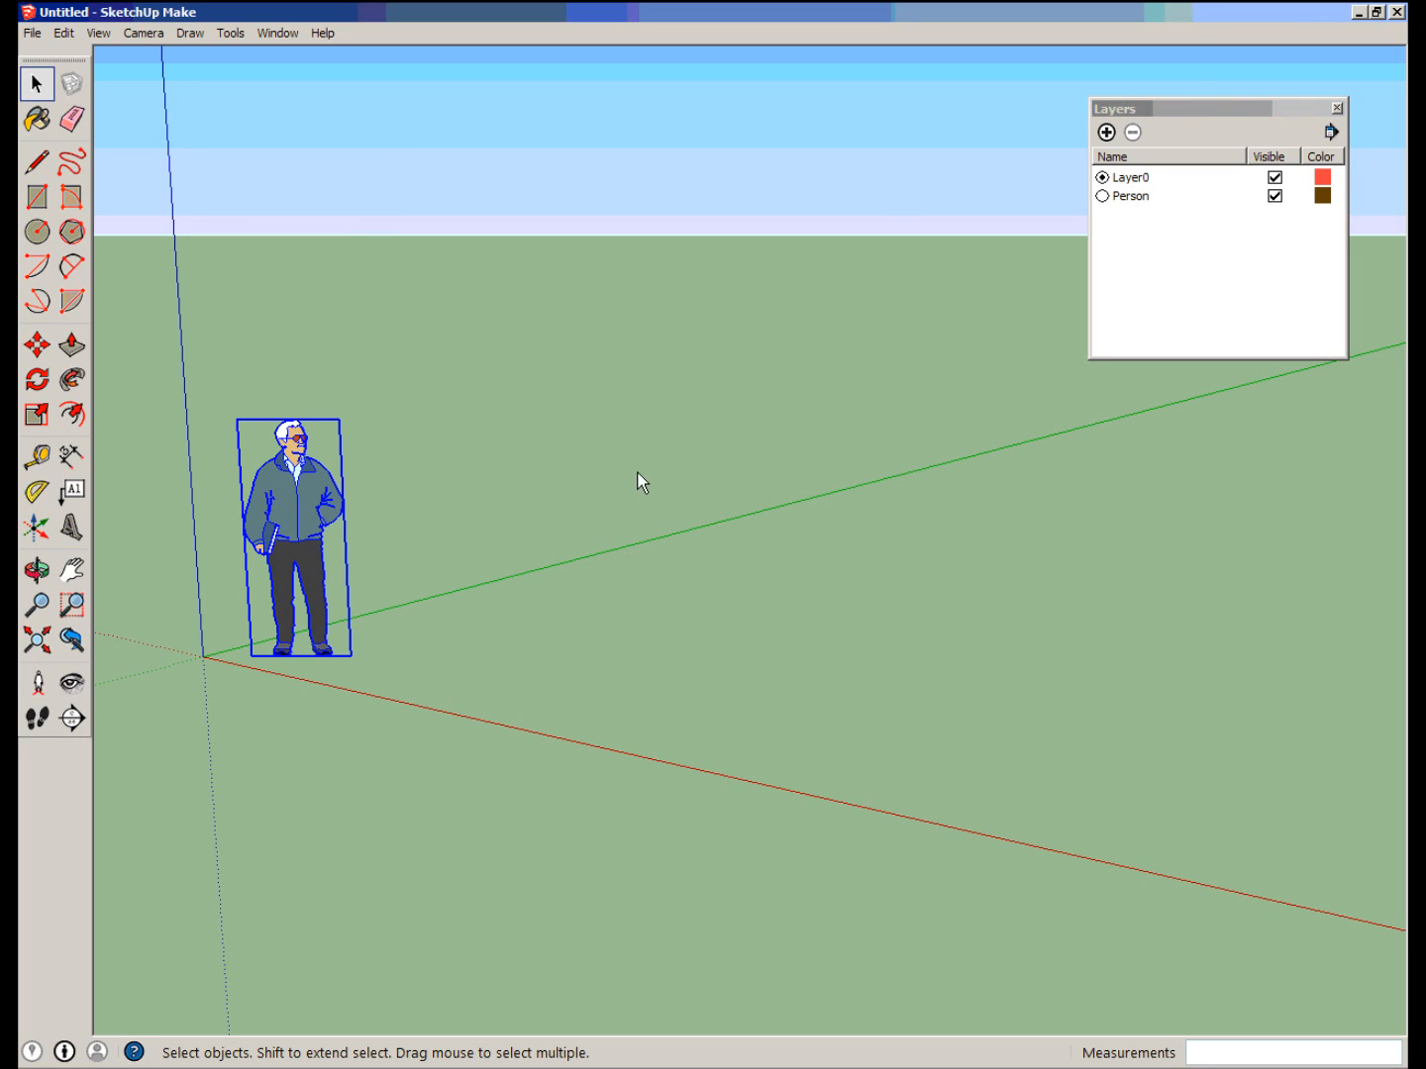
{"action": "left_click", "coordinate": [1274, 197]}
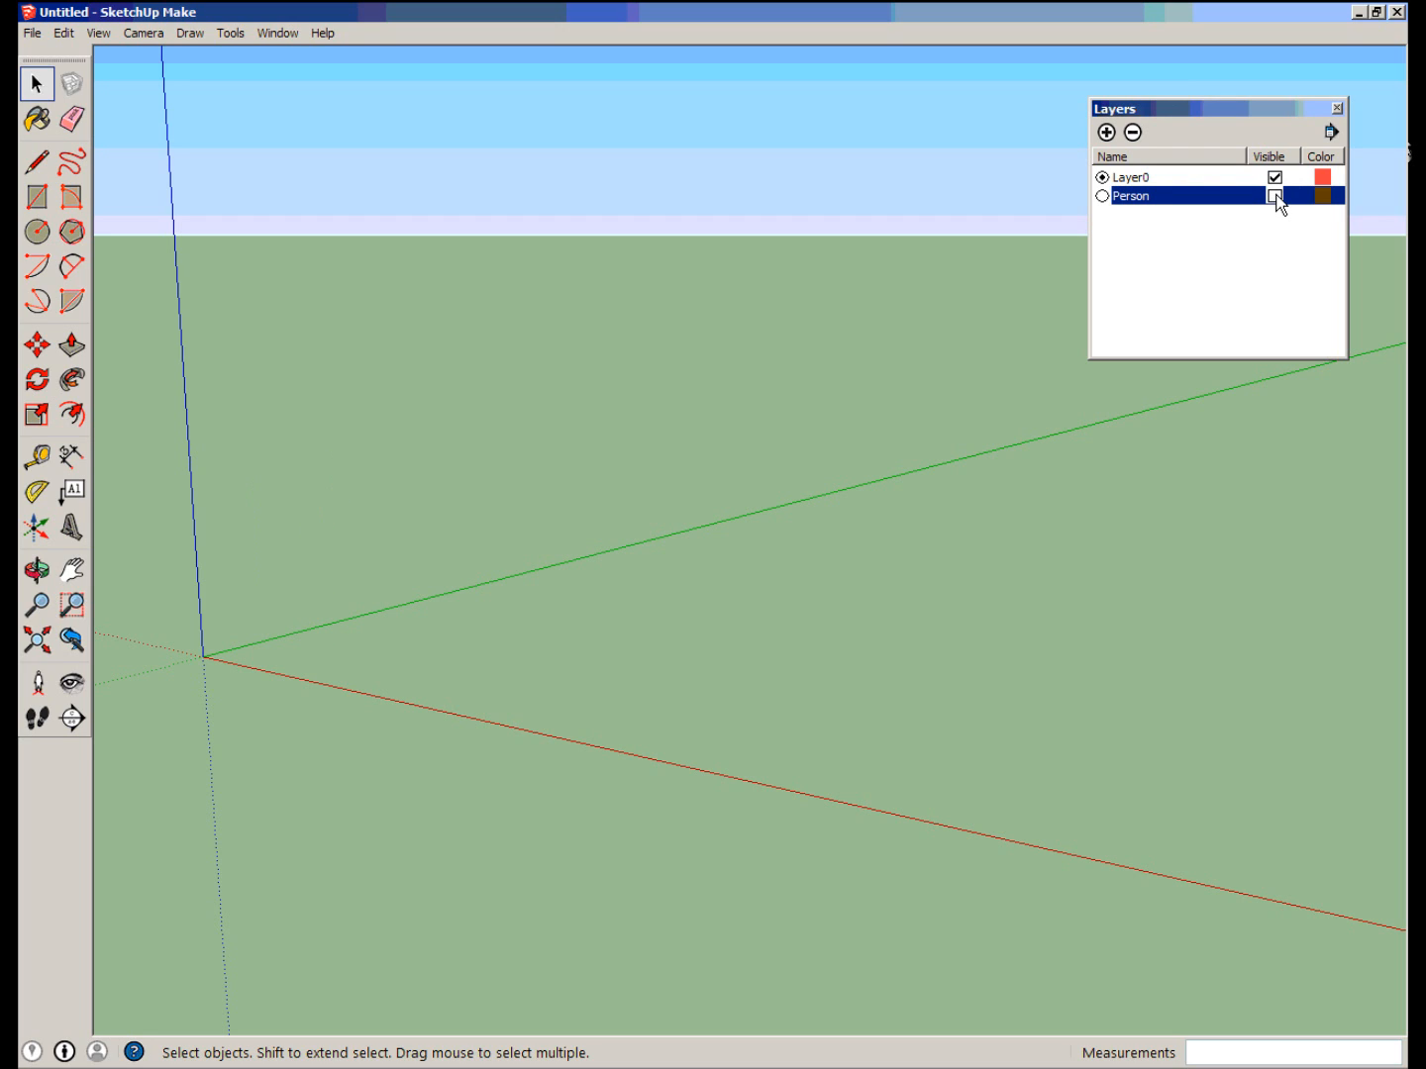
{"action": "left_click", "coordinate": [1274, 196]}
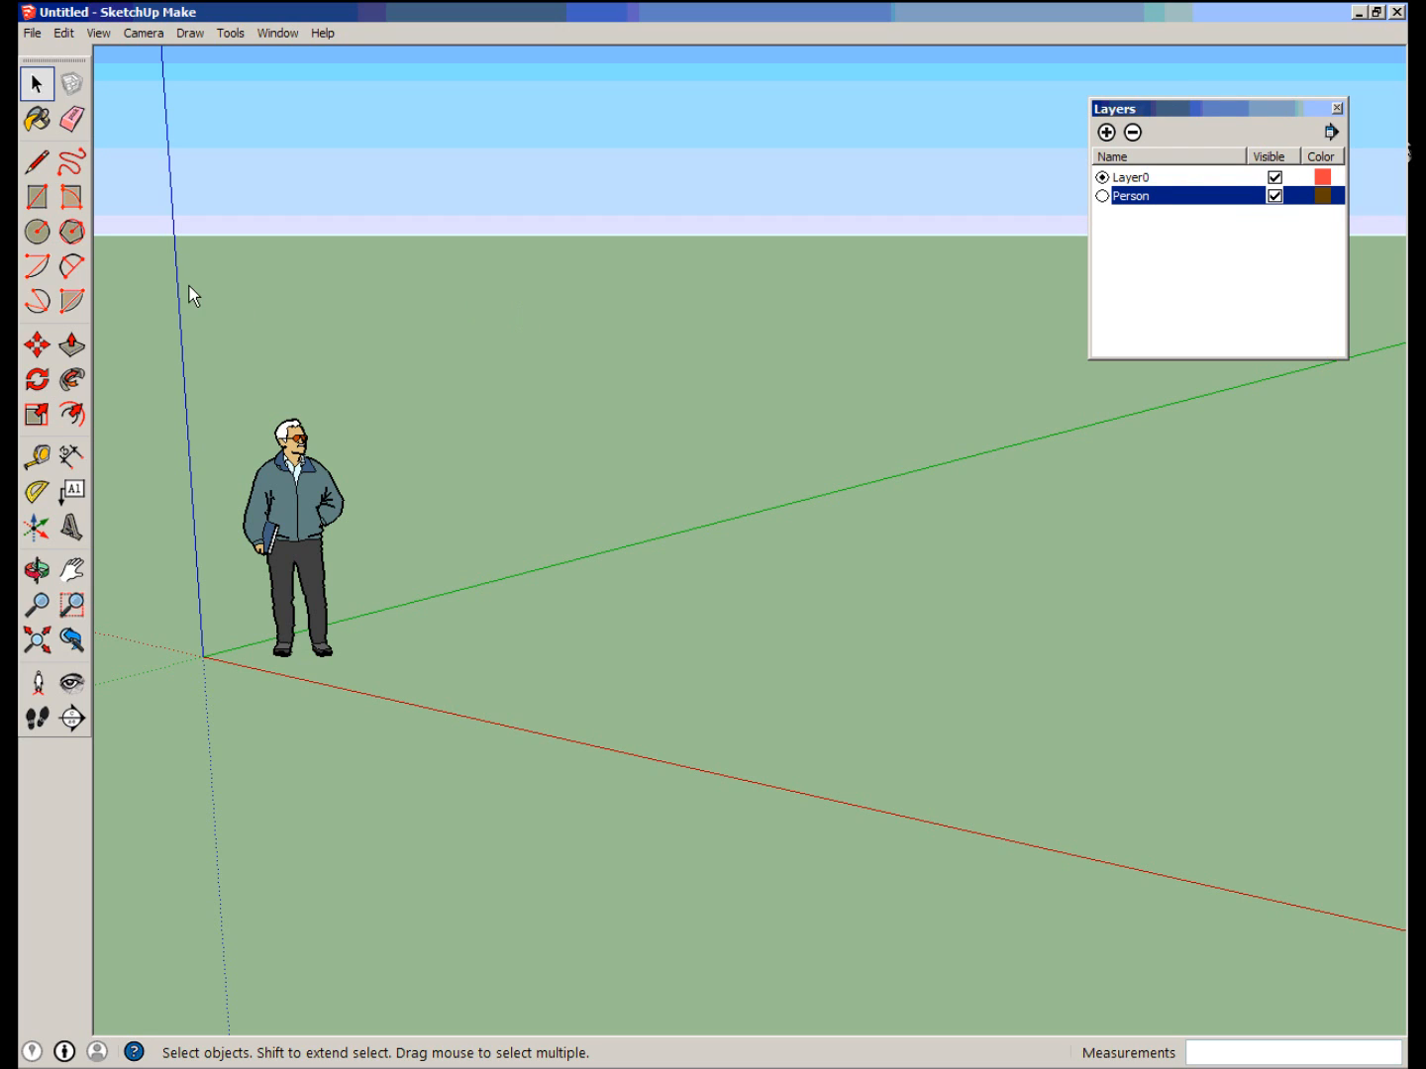
Draw a ground rectangle about 7' 10" by 6' 9" beside the figure and pull it up about 3' into a box.
{"action": "left_click", "coordinate": [37, 196]}
{"action": "left_click", "coordinate": [566, 672]}
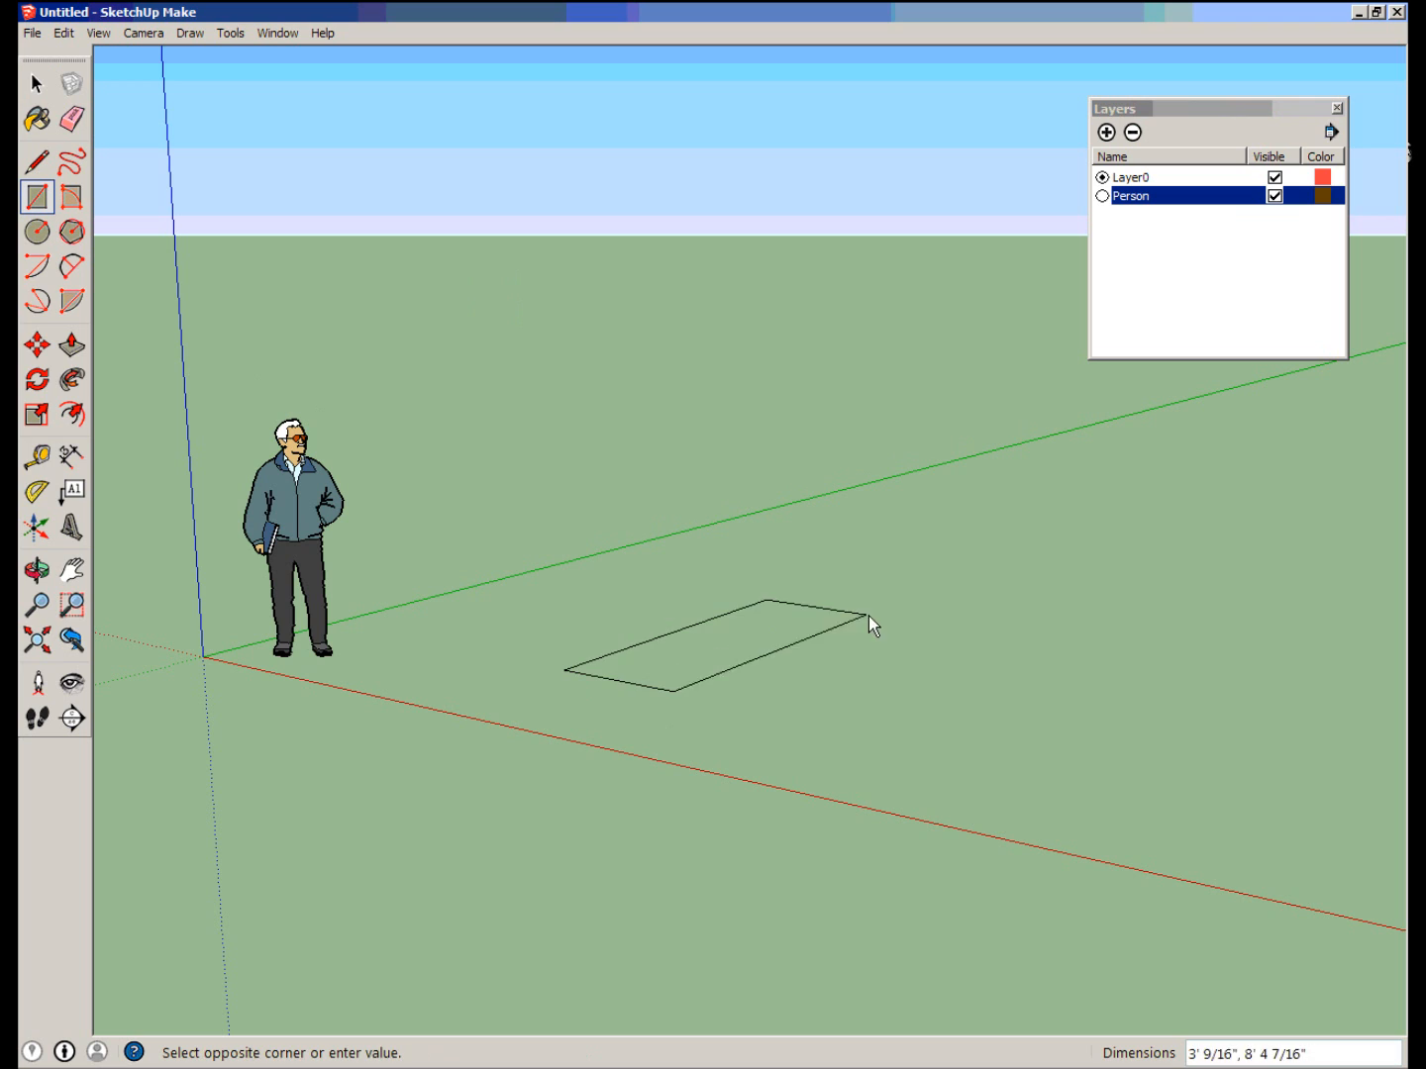
{"action": "left_click", "coordinate": [1008, 654]}
{"action": "left_click", "coordinate": [70, 354]}
{"action": "left_click", "coordinate": [862, 698]}
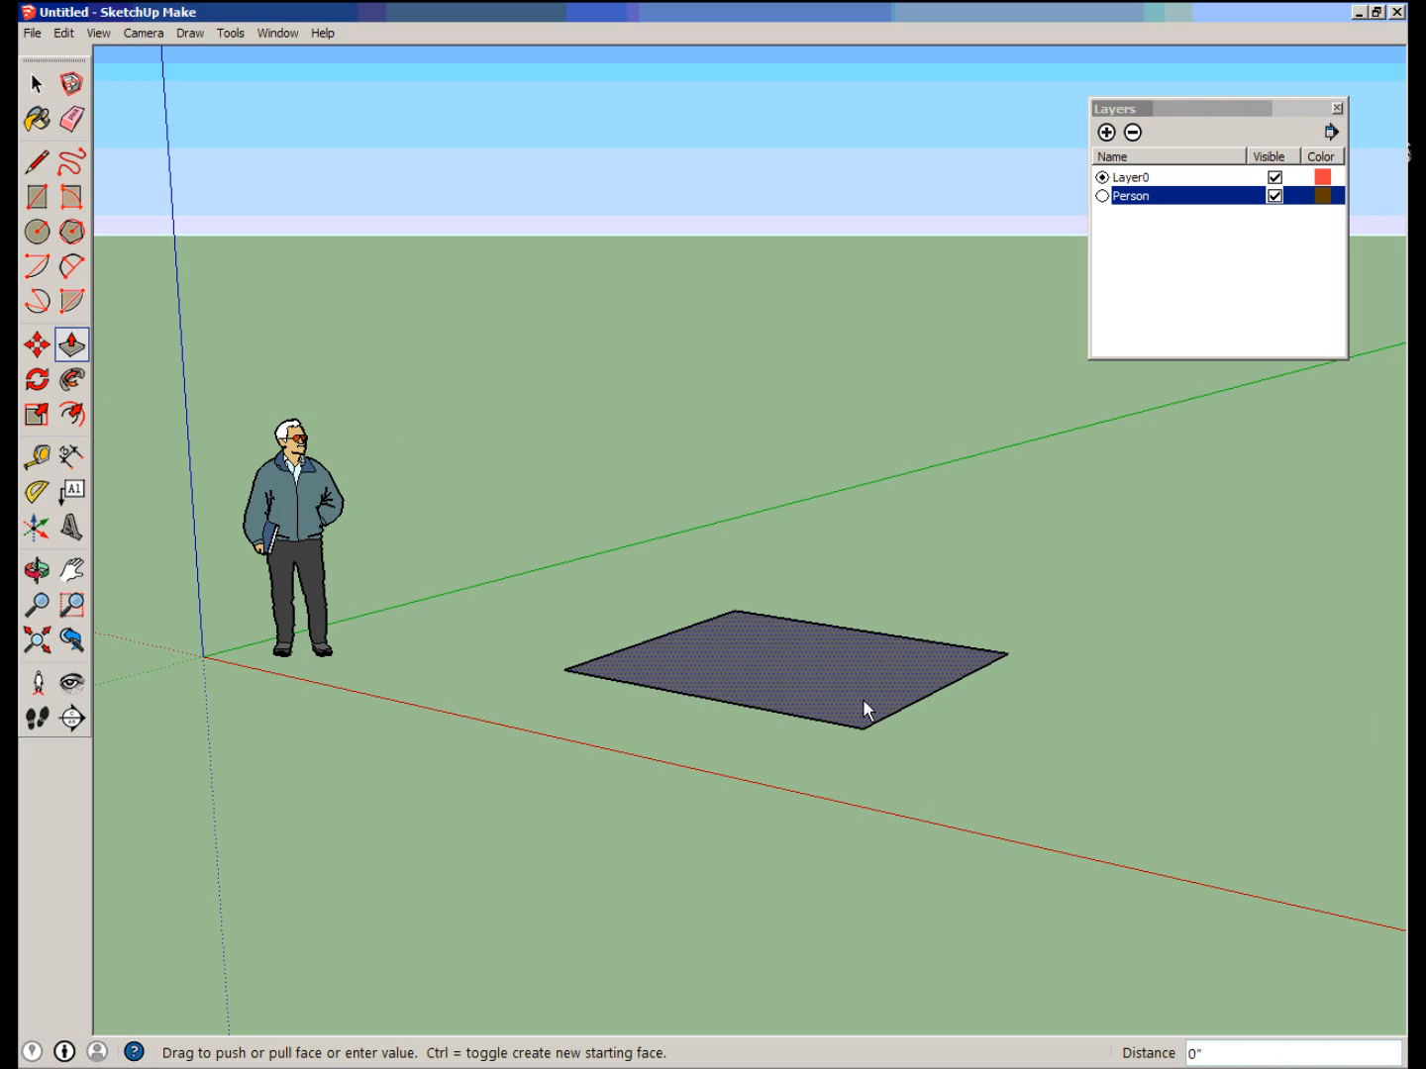
{"action": "left_click", "coordinate": [875, 574]}
{"action": "left_click", "coordinate": [38, 196]}
{"action": "left_click", "coordinate": [36, 83]}
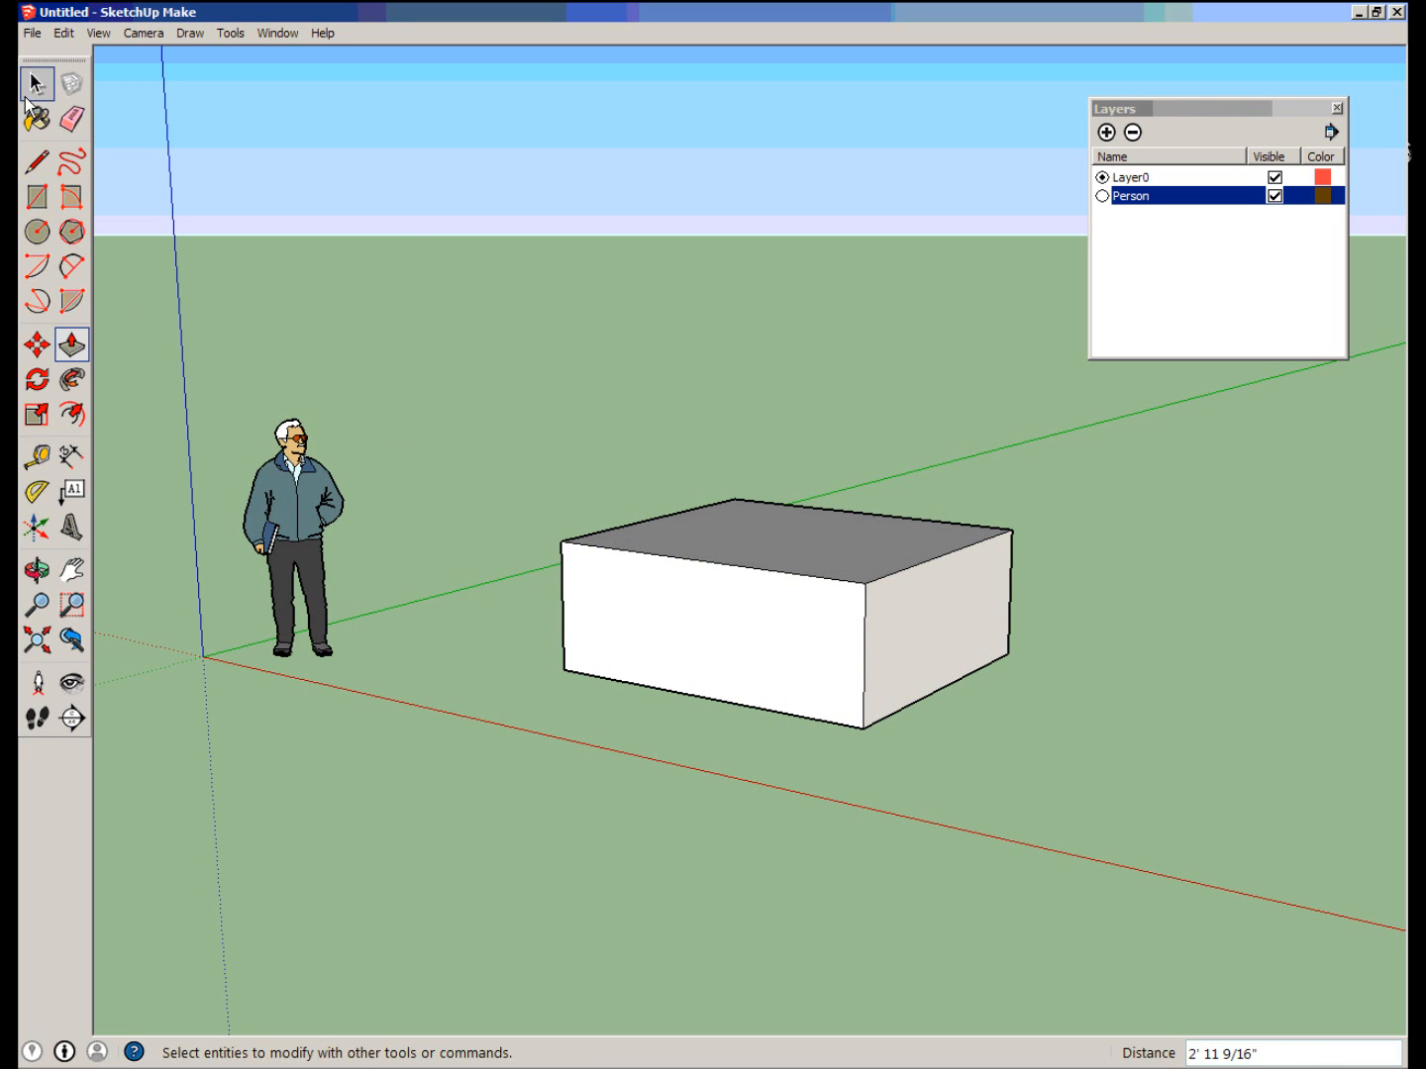
Toggle the Person layer's visibility and leave it hidden so that only the box is shown.
{"action": "left_click", "coordinate": [1275, 197]}
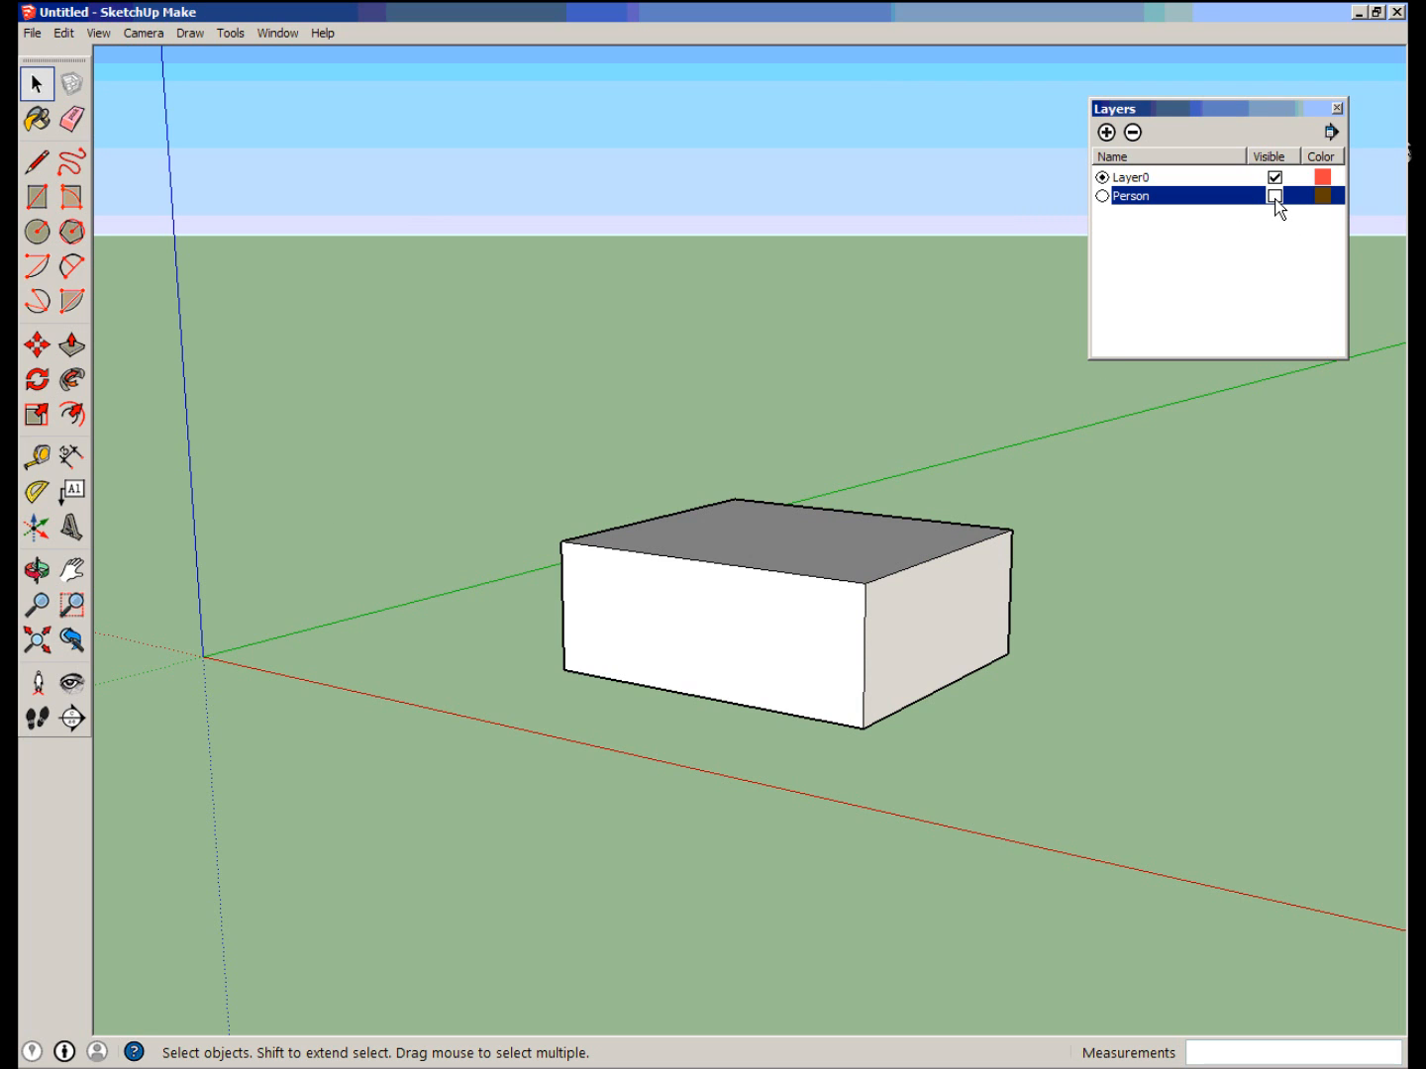
{"action": "left_click", "coordinate": [1276, 197]}
{"action": "middle_click_drag", "start_coordinate": [498, 649], "coordinate": [1090, 644]}
{"action": "left_click", "coordinate": [1275, 196]}
{"action": "middle_click_drag", "start_coordinate": [415, 736], "coordinate": [638, 681]}
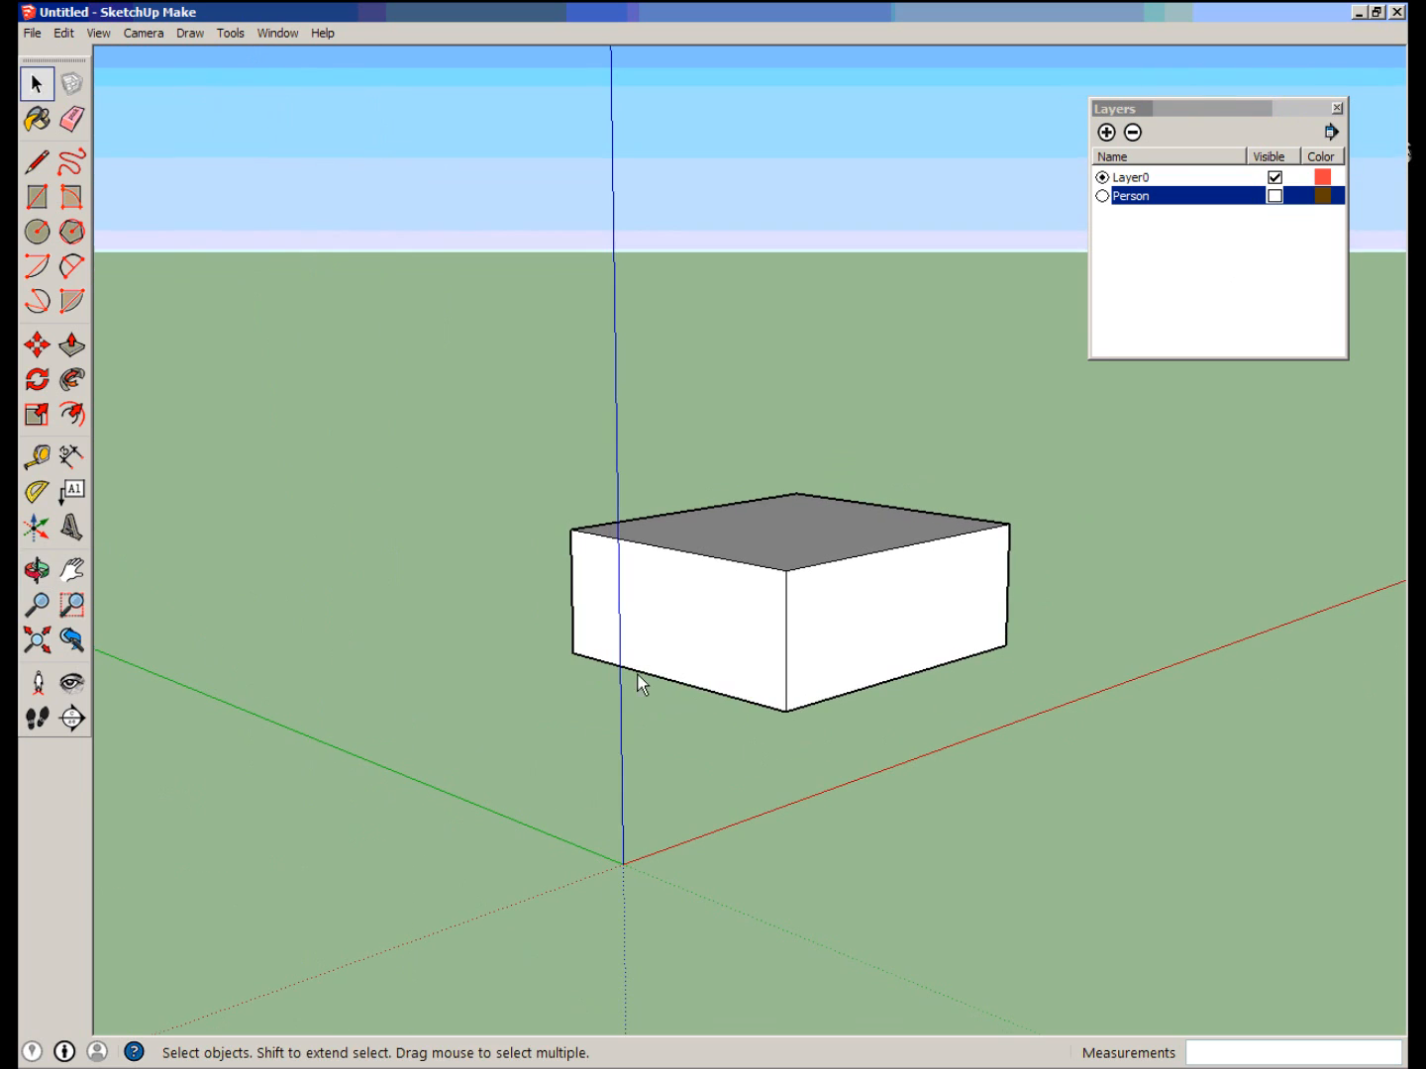
Select the entire box and move it about 4' 5".
{"action": "triple_click", "coordinate": [655, 605]}
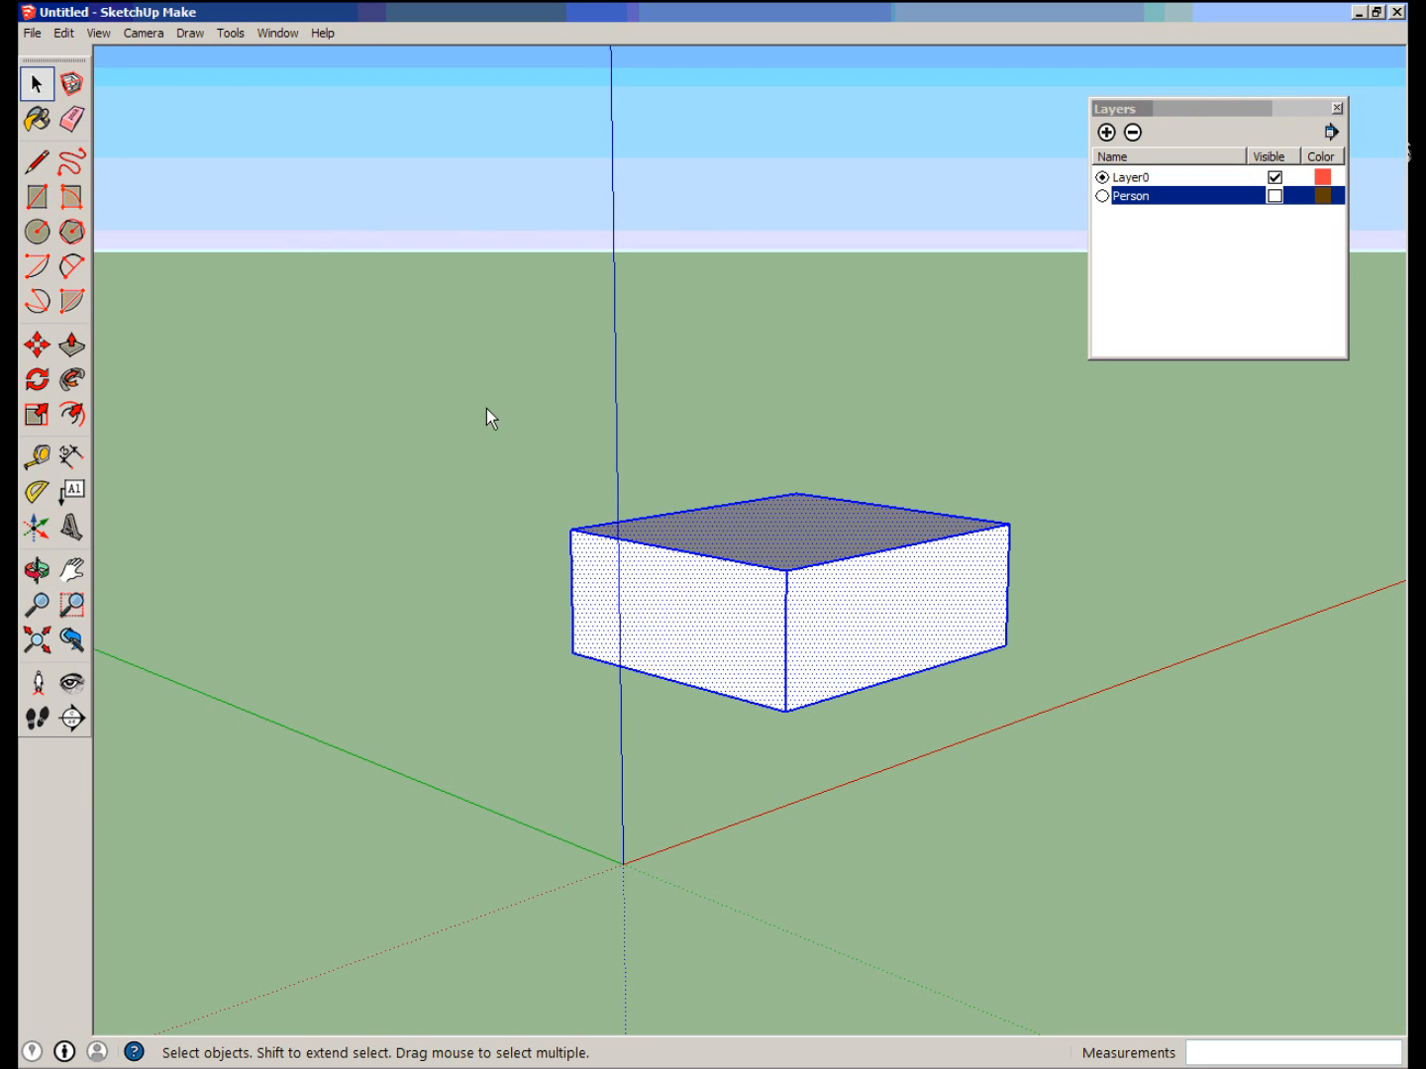
{"action": "left_click", "coordinate": [38, 345]}
{"action": "left_click_drag", "start_coordinate": [575, 709], "coordinate": [468, 994]}
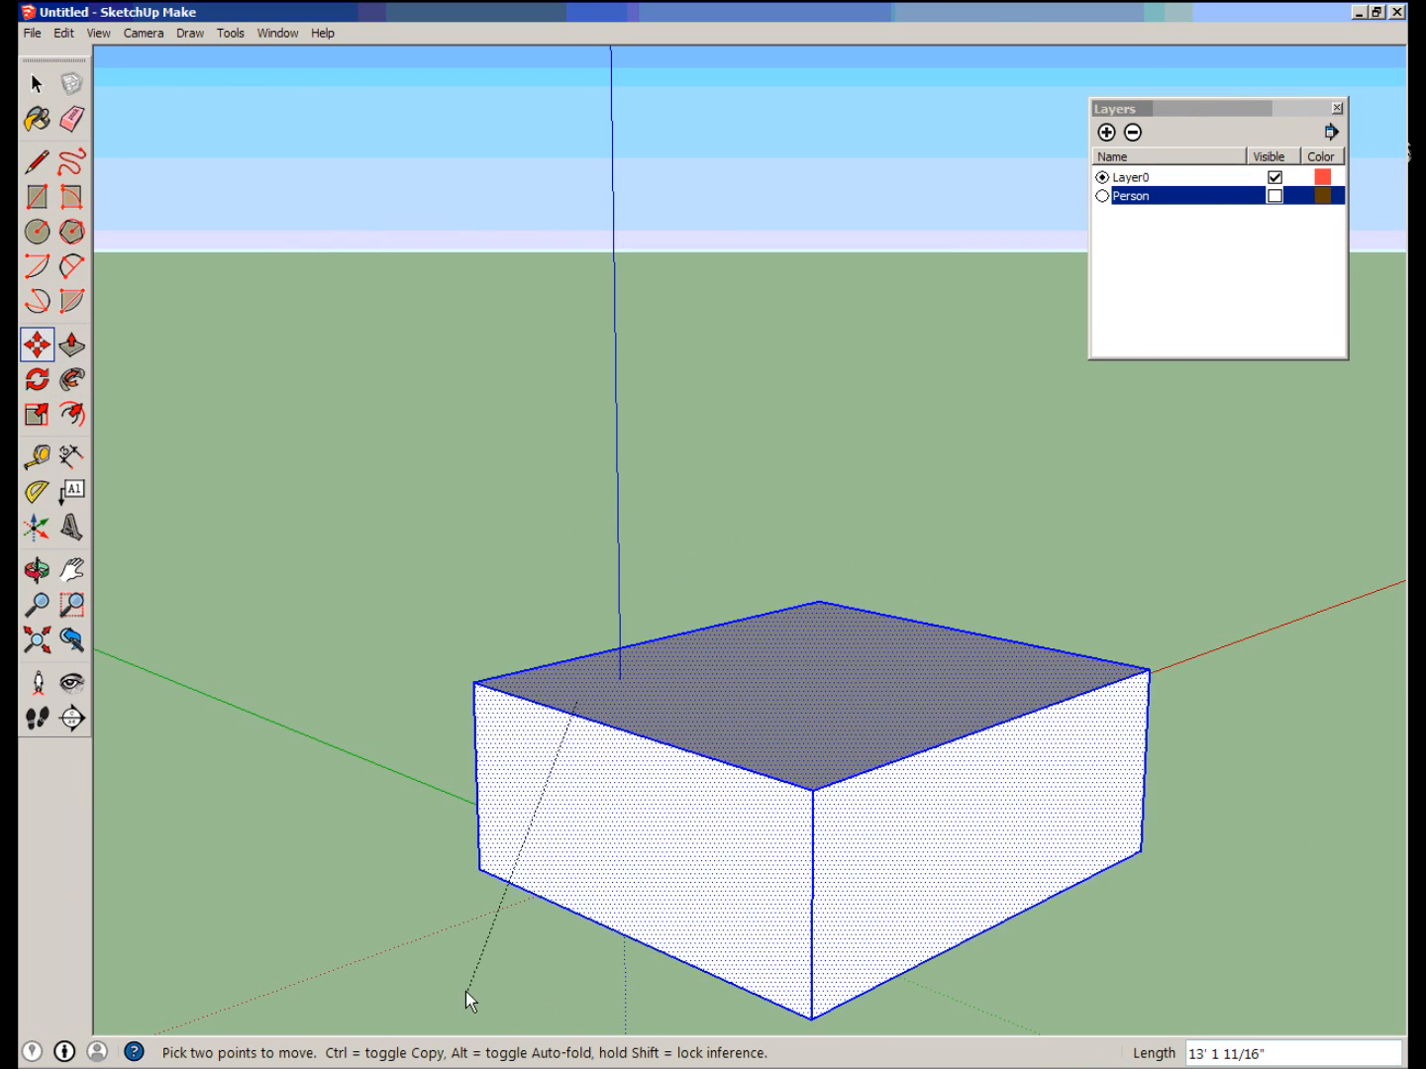
{"action": "left_click_drag", "start_coordinate": [574, 976], "coordinate": [501, 851]}
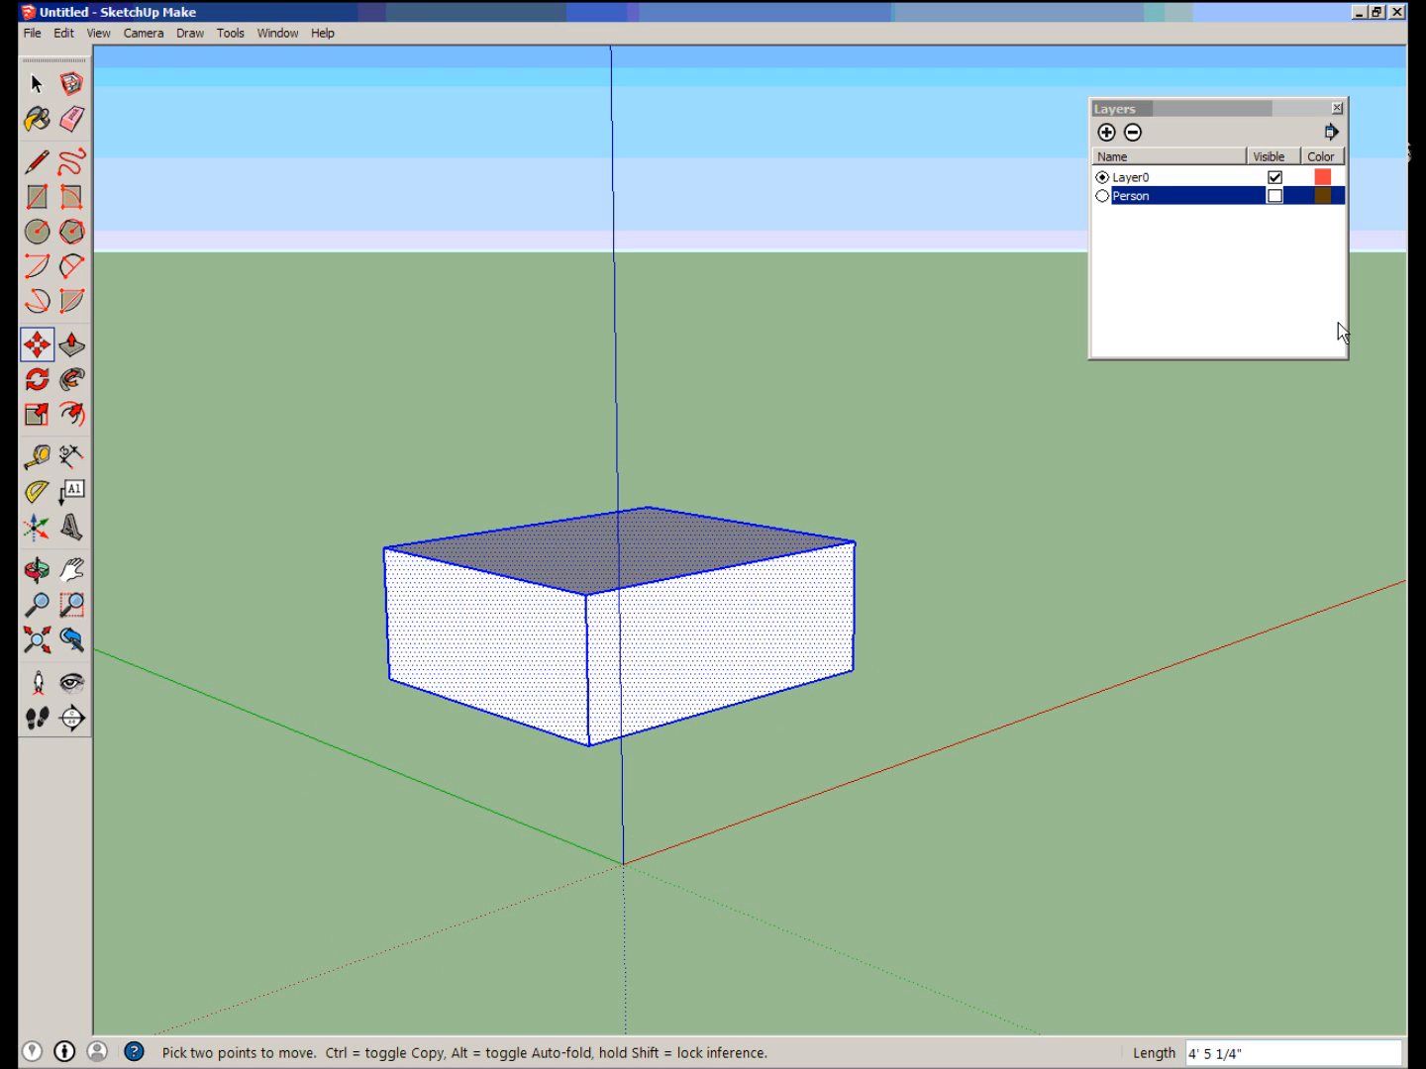
Make the Person layer visible again to show the figure together with the moved box.
{"action": "left_click", "coordinate": [1275, 196]}
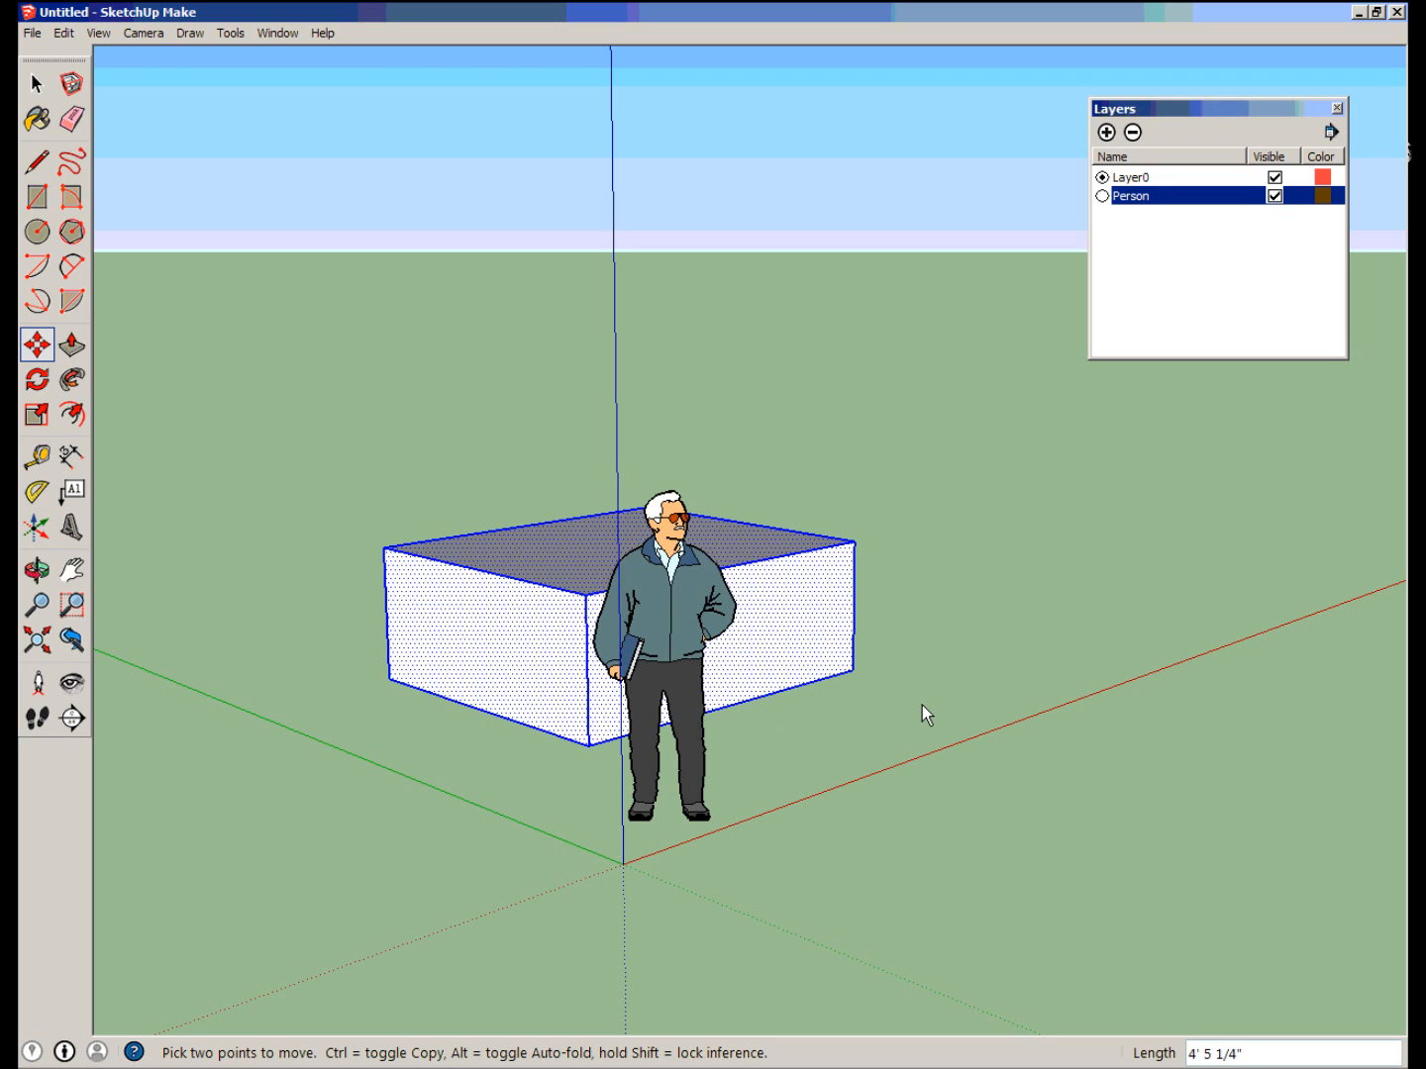
{"action": "middle_click_drag", "start_coordinate": [980, 683], "coordinate": [396, 658]}
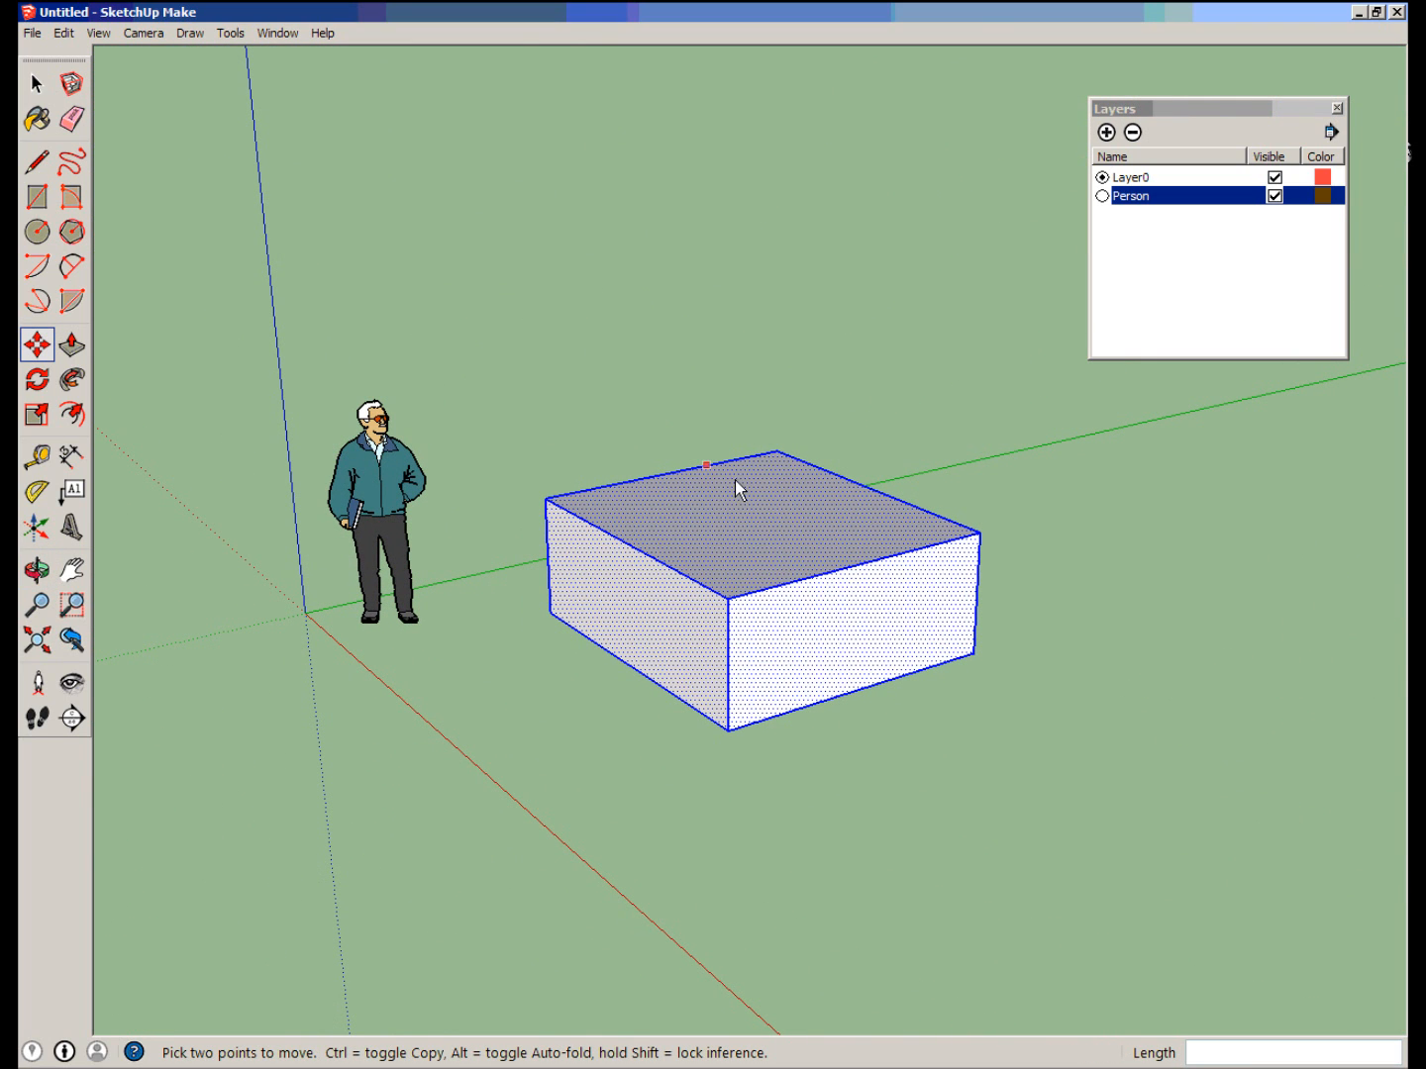
{"action": "mouse_move", "coordinate": [541, 691]}
{"action": "middle_mouse_down"}
{"action": "mouse_move", "coordinate": [569, 628]}
{"action": "mouse_move", "coordinate": [661, 594]}
{"action": "mouse_move", "coordinate": [456, 614]}
{"action": "mouse_move", "coordinate": [421, 672]}
{"action": "mouse_move", "coordinate": [437, 673]}
{"action": "middle_mouse_up"}
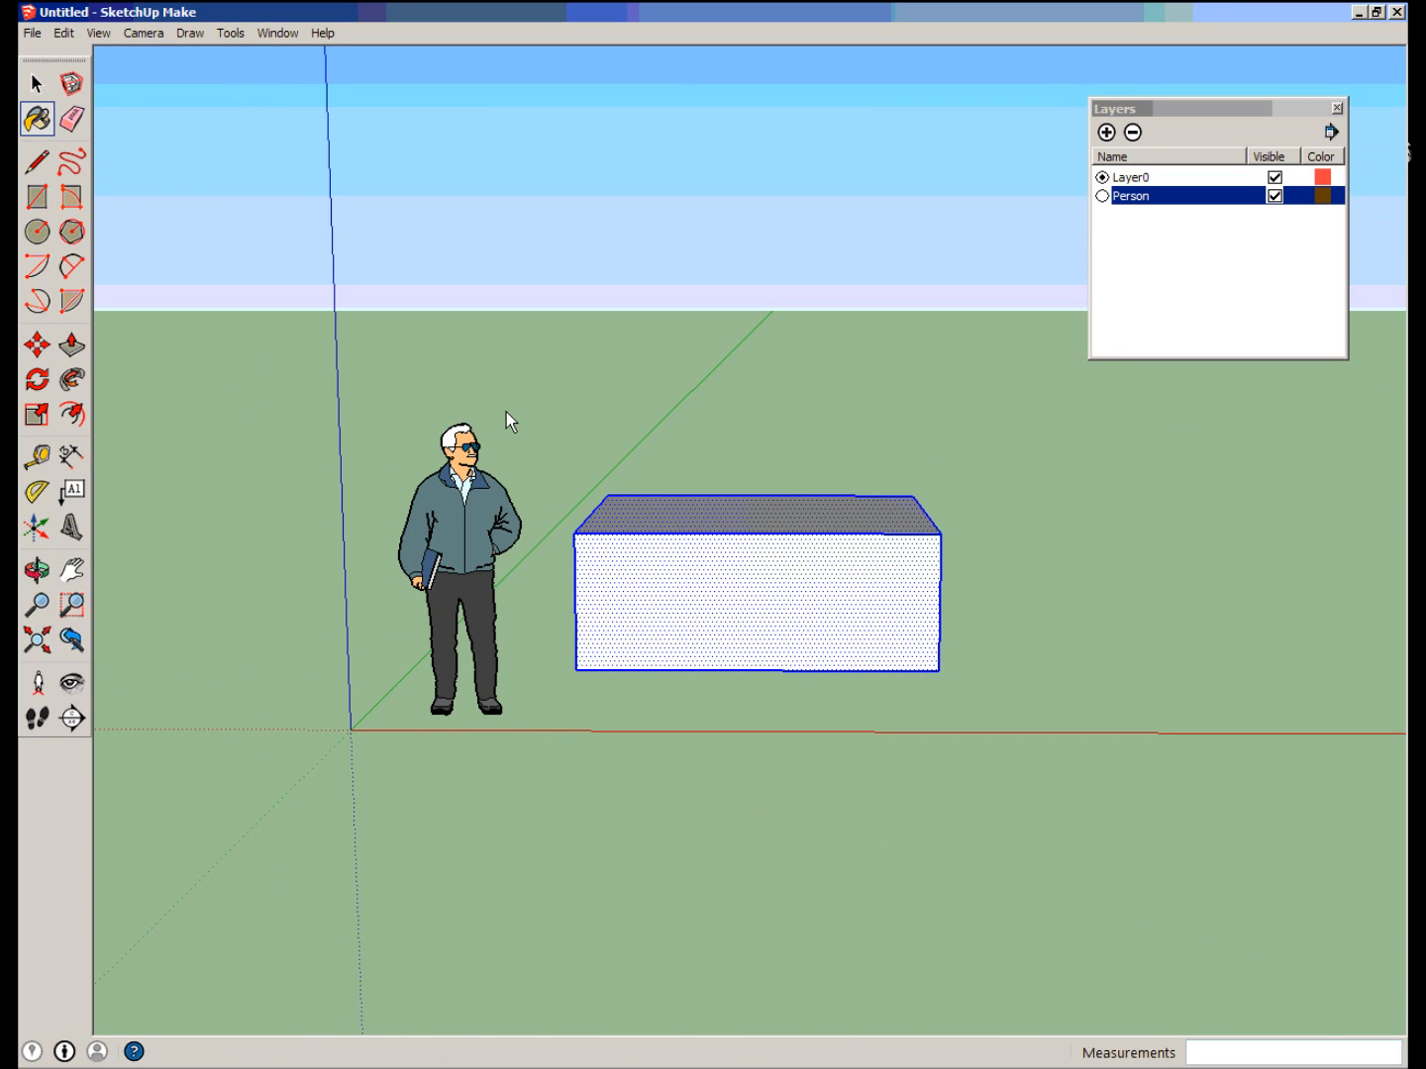
{"action": "middle_click_drag", "start_coordinate": [283, 405], "coordinate": [610, 465]}
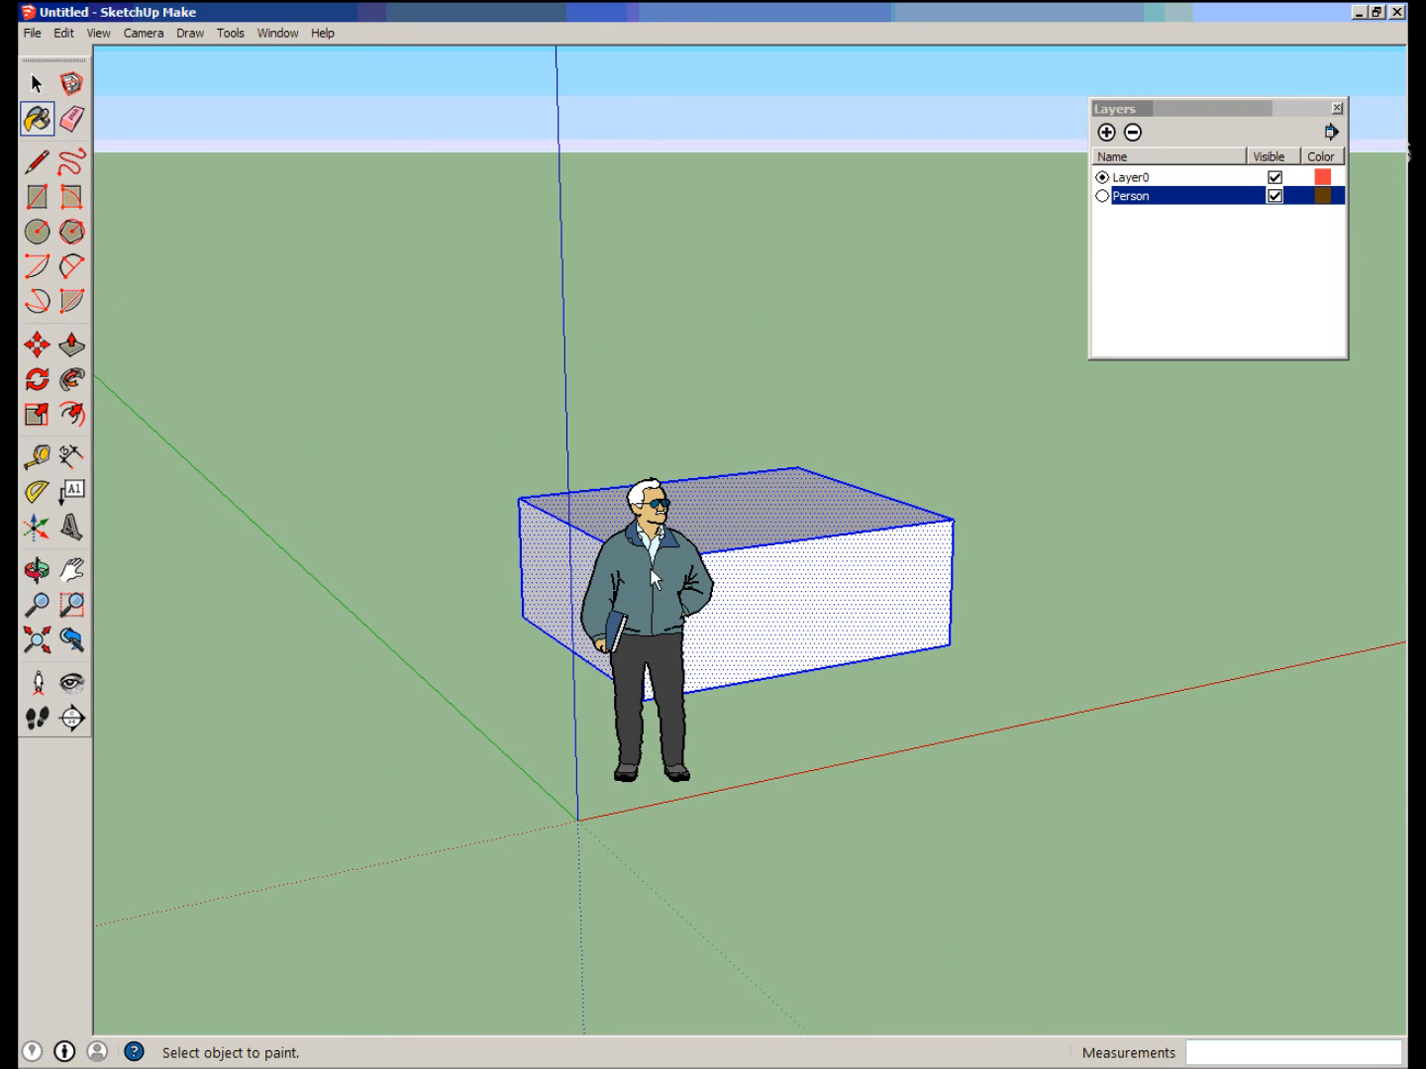
Erase the standing figure and undo the deletion.
{"action": "left_click", "coordinate": [70, 120]}
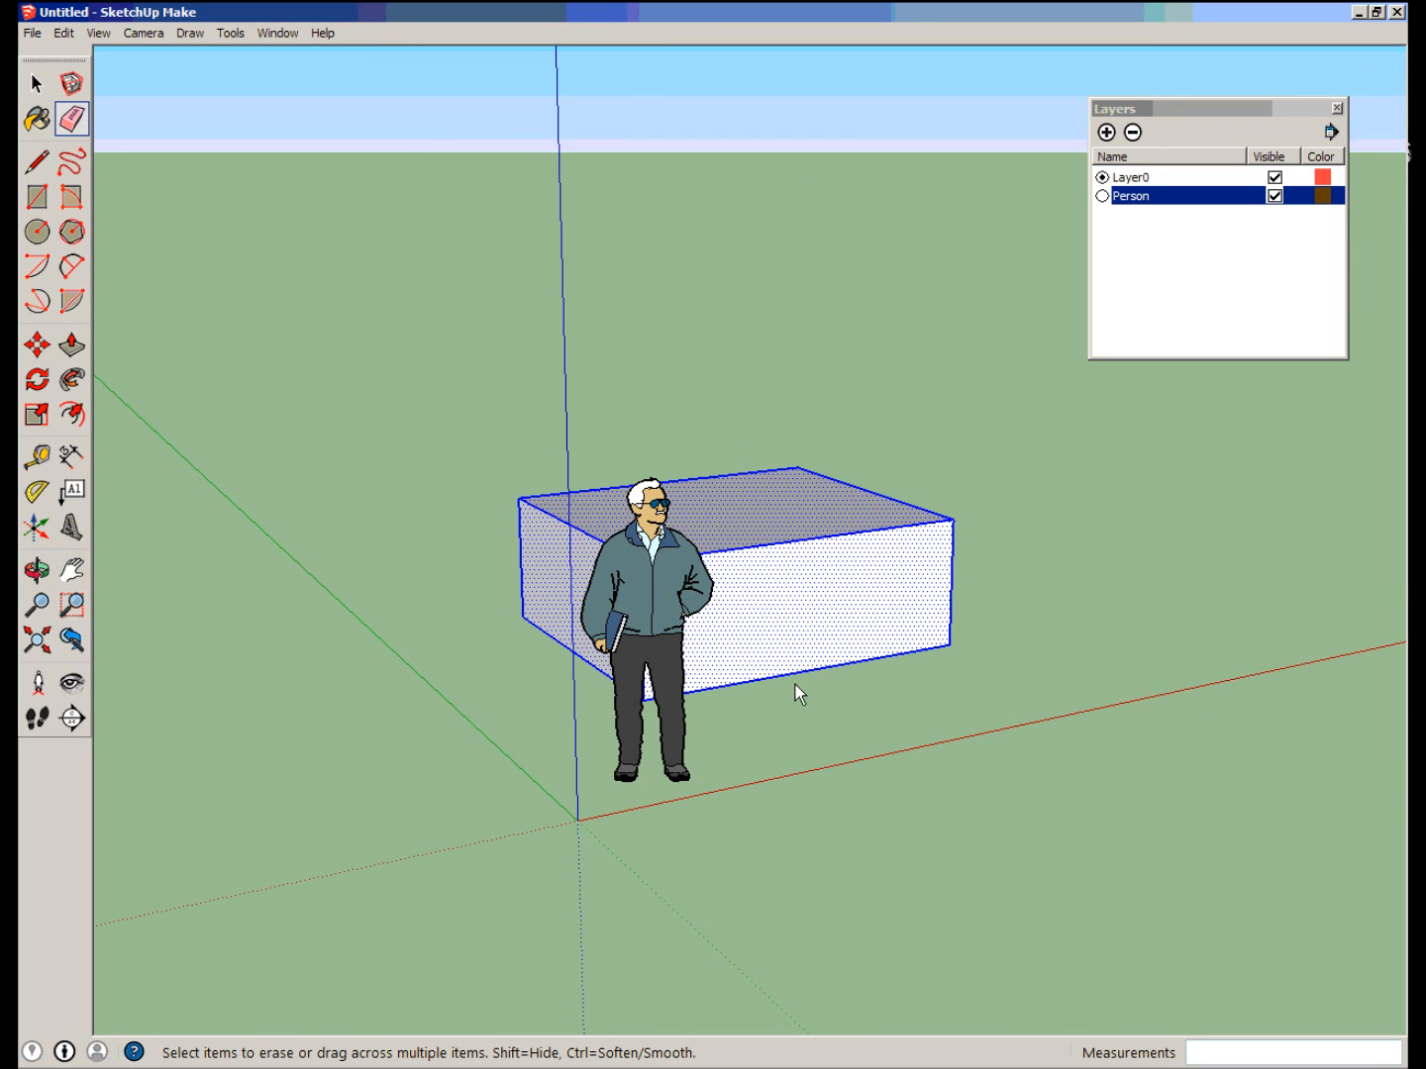
{"action": "left_click", "coordinate": [655, 625]}
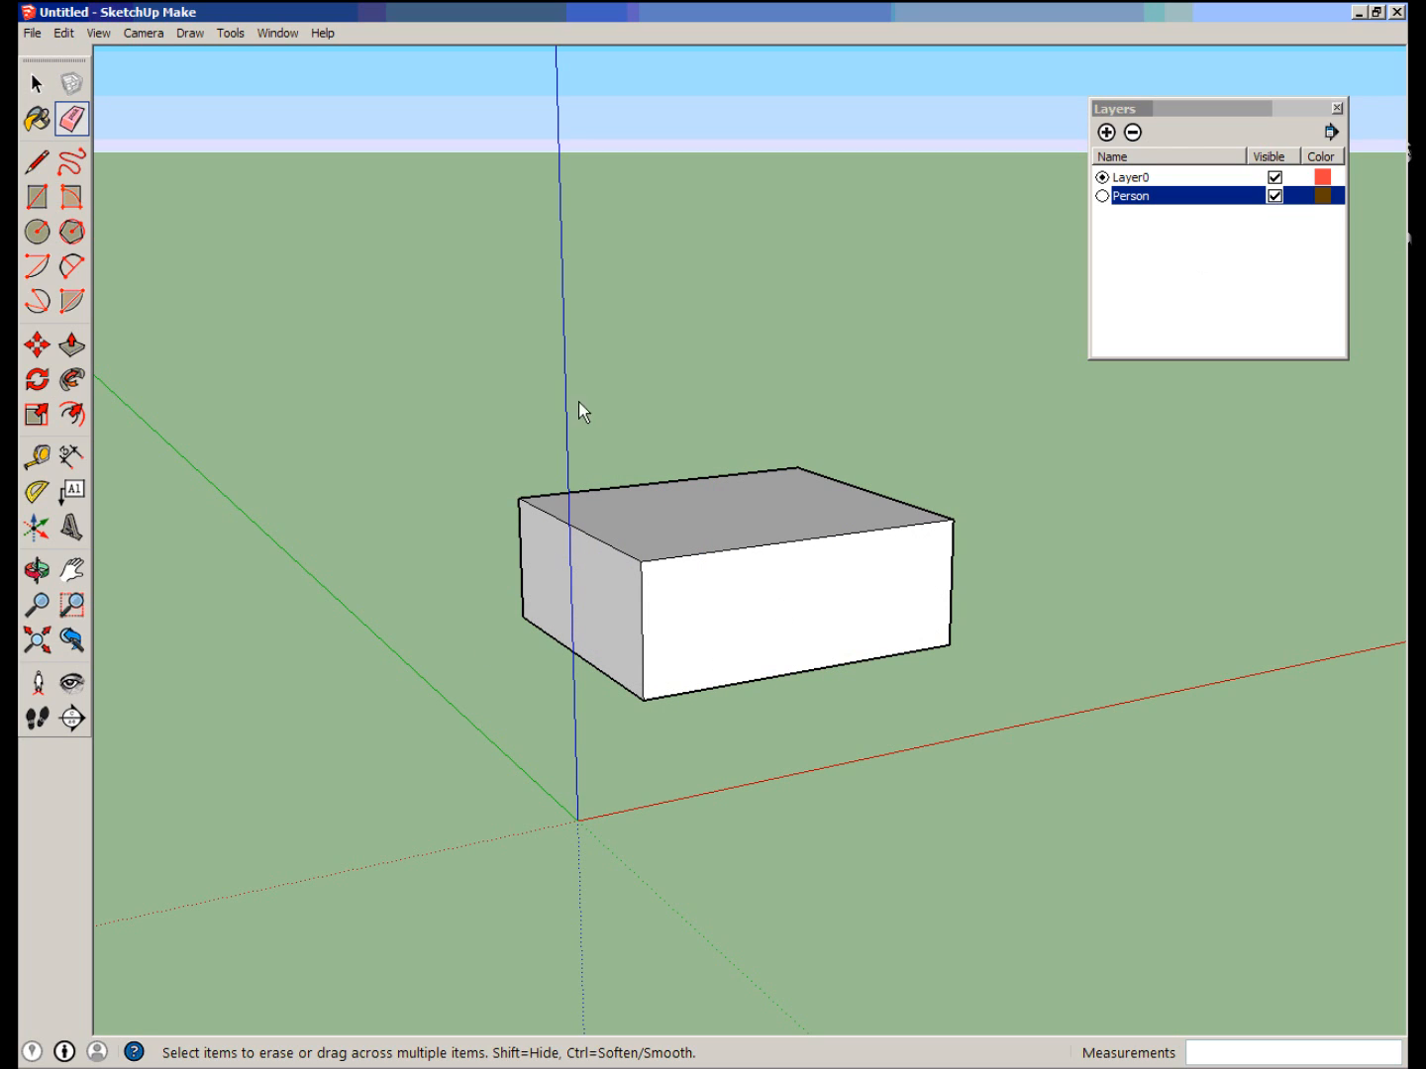
{"action": "left_click", "coordinate": [63, 33]}
{"action": "left_click", "coordinate": [85, 58]}
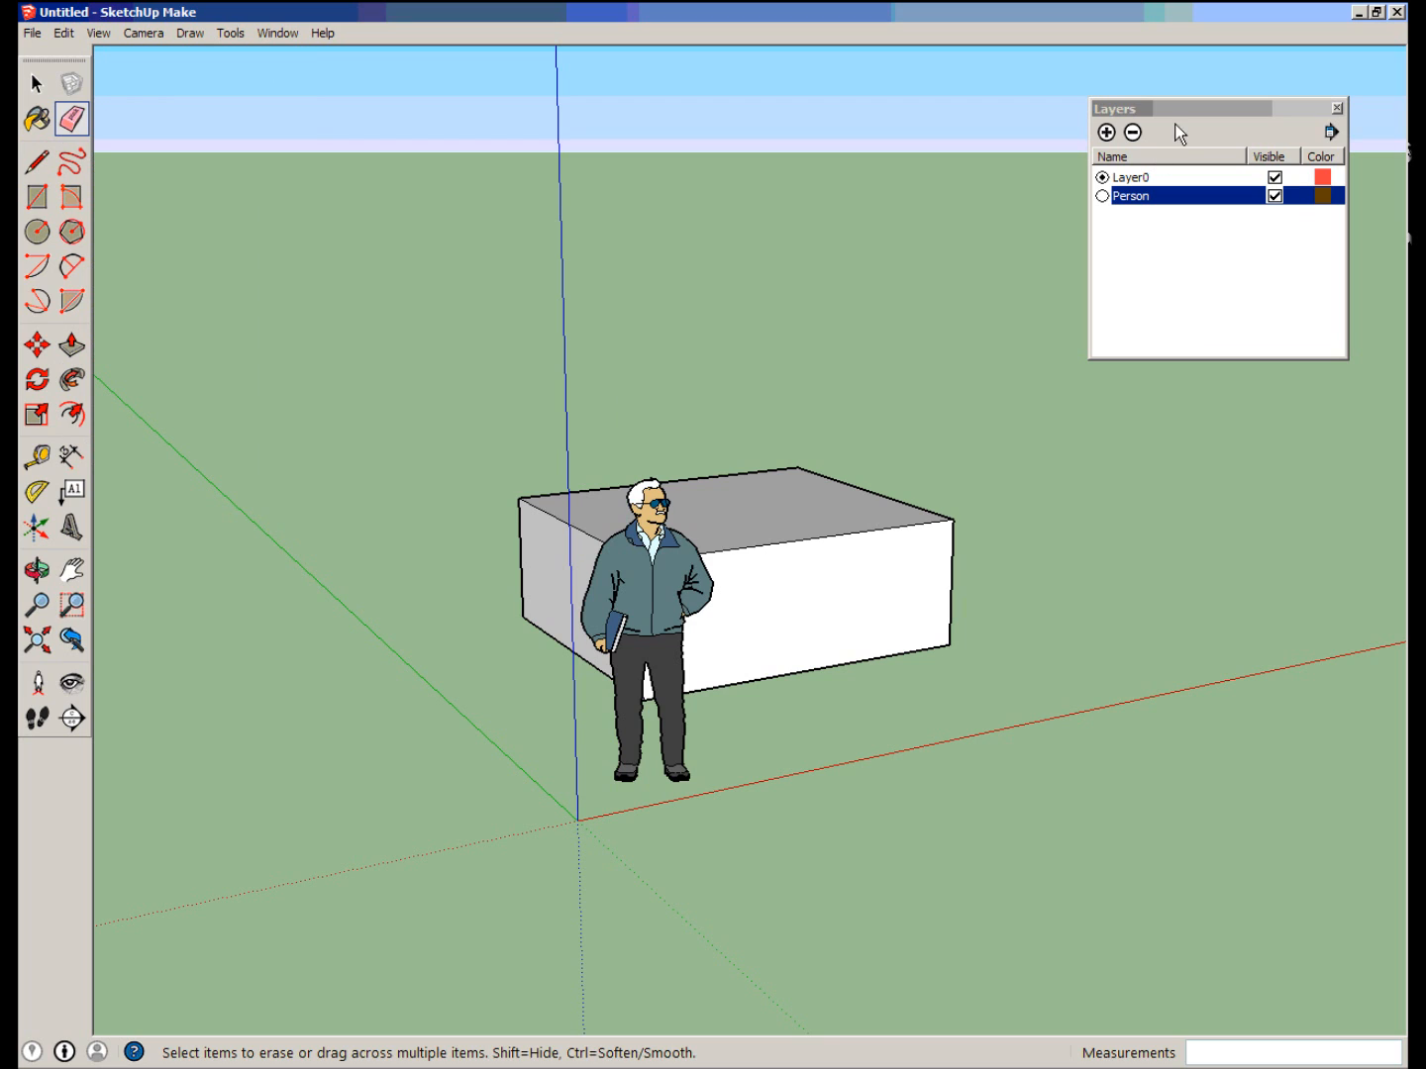
Turn off the Person layer's visibility so the box can be viewed without the figure.
{"action": "left_click", "coordinate": [1276, 196]}
{"action": "middle_click_drag", "start_coordinate": [1139, 415], "coordinate": [516, 453]}
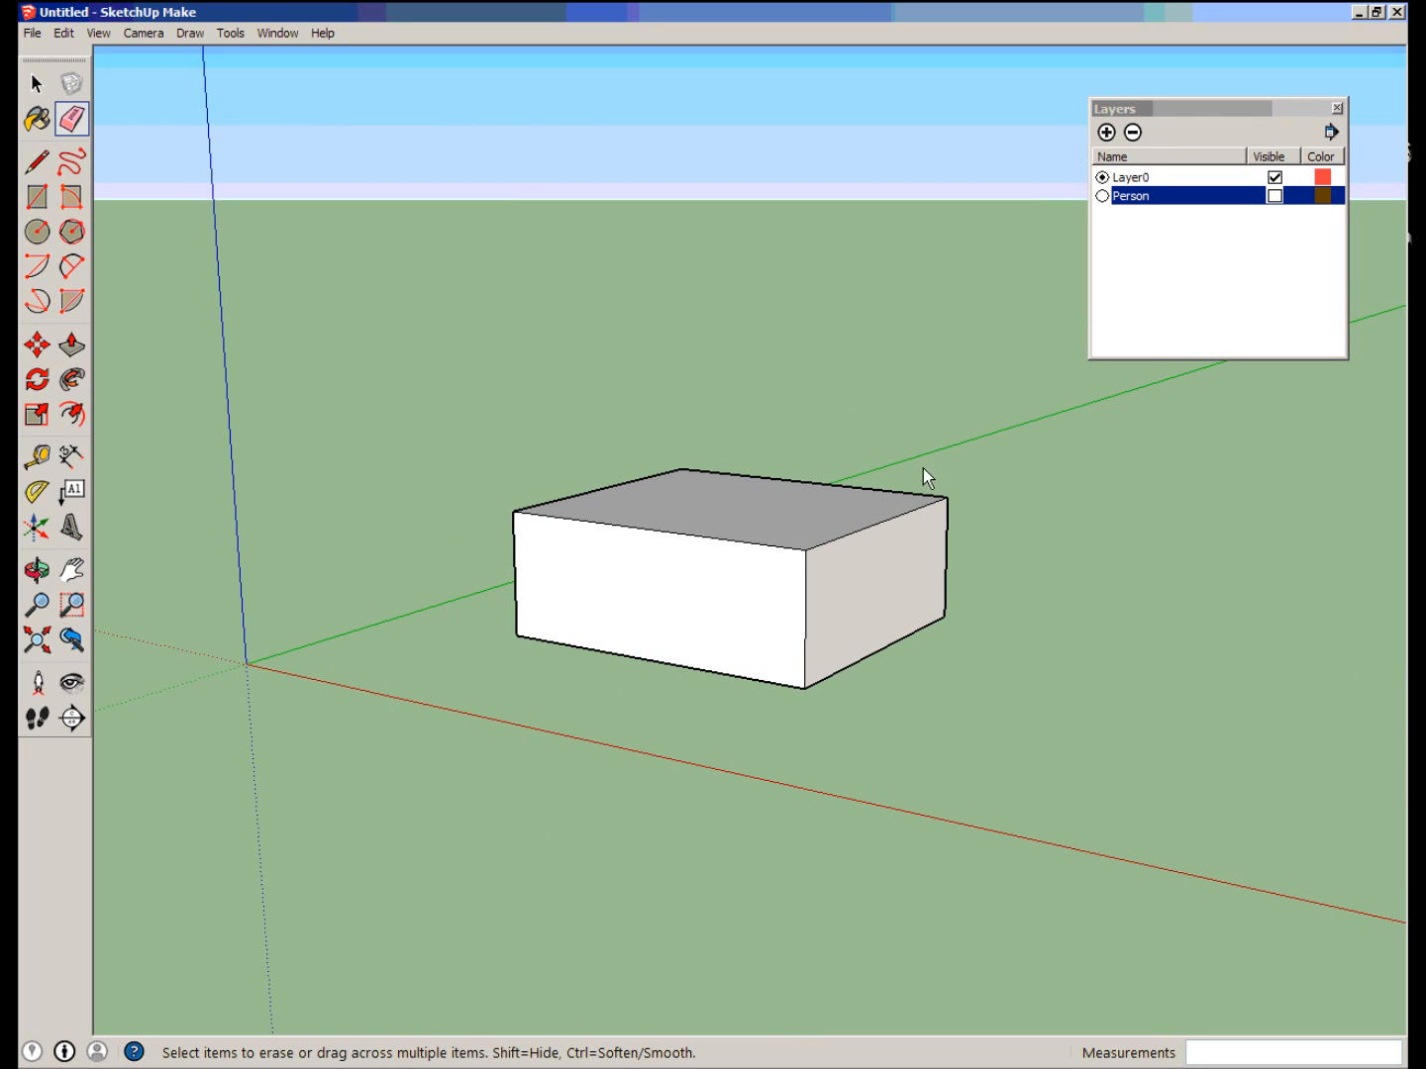
{"action": "mouse_move", "coordinate": [189, 602]}
{"action": "middle_mouse_down"}
{"action": "mouse_move", "coordinate": [301, 626]}
{"action": "mouse_move", "coordinate": [773, 663]}
{"action": "mouse_move", "coordinate": [203, 593]}
{"action": "mouse_move", "coordinate": [886, 637]}
{"action": "mouse_move", "coordinate": [541, 722]}
{"action": "mouse_move", "coordinate": [873, 713]}
{"action": "mouse_move", "coordinate": [865, 758]}
{"action": "mouse_move", "coordinate": [659, 732]}
{"action": "mouse_move", "coordinate": [869, 752]}
{"action": "mouse_move", "coordinate": [394, 663]}
{"action": "mouse_move", "coordinate": [727, 705]}
{"action": "middle_mouse_up"}
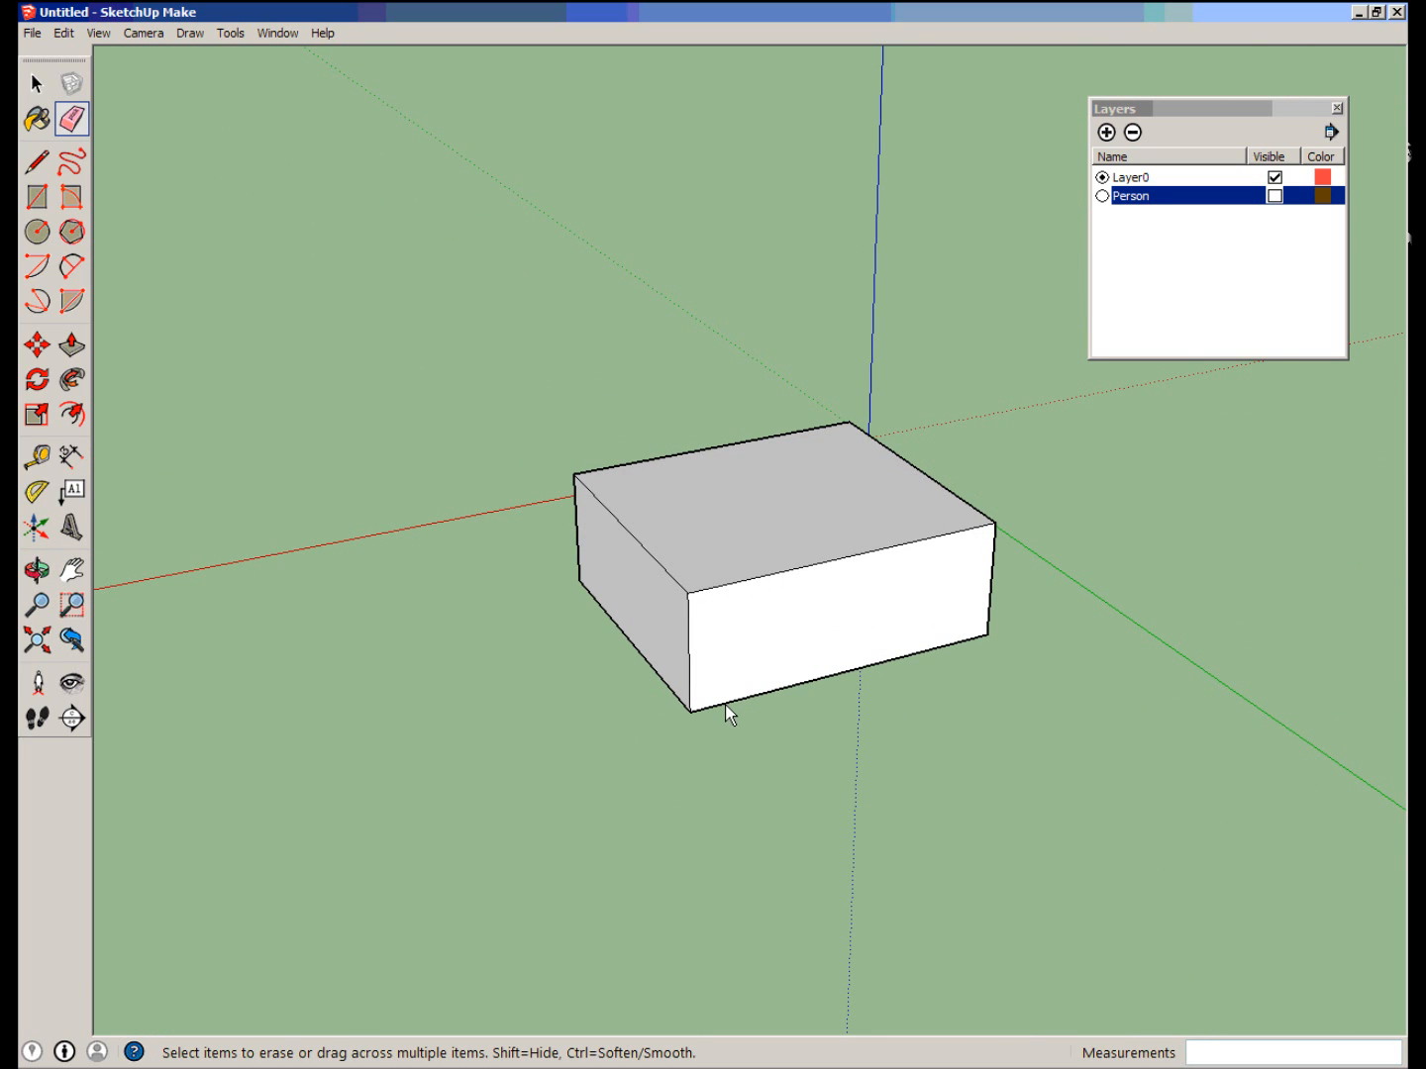
Turn the Person layer's visibility back on to show the standing figure beside the box.
{"action": "mouse_move", "coordinate": [714, 776]}
{"action": "middle_mouse_down"}
{"action": "mouse_move", "coordinate": [708, 628]}
{"action": "mouse_move", "coordinate": [621, 652]}
{"action": "middle_mouse_up"}
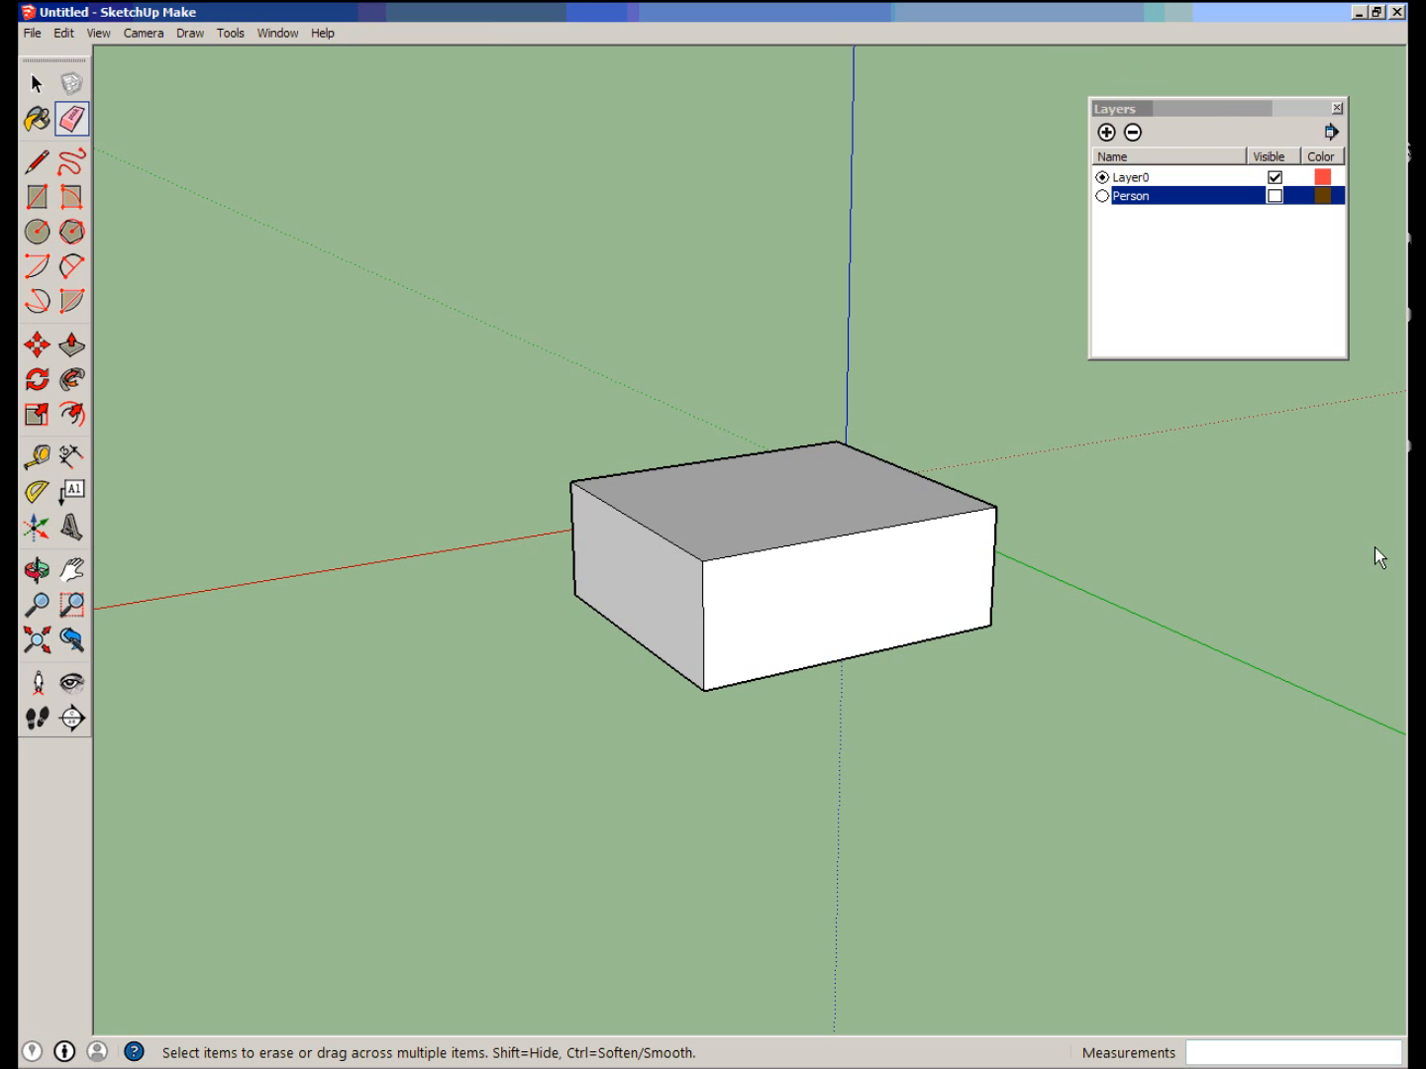
{"action": "mouse_move", "coordinate": [475, 574]}
{"action": "middle_mouse_down"}
{"action": "mouse_move", "coordinate": [407, 614]}
{"action": "mouse_move", "coordinate": [655, 639]}
{"action": "mouse_move", "coordinate": [970, 636]}
{"action": "mouse_move", "coordinate": [887, 609]}
{"action": "mouse_move", "coordinate": [761, 601]}
{"action": "mouse_move", "coordinate": [531, 682]}
{"action": "mouse_move", "coordinate": [790, 682]}
{"action": "mouse_move", "coordinate": [608, 691]}
{"action": "mouse_move", "coordinate": [590, 665]}
{"action": "mouse_move", "coordinate": [646, 646]}
{"action": "mouse_move", "coordinate": [895, 637]}
{"action": "middle_mouse_up"}
{"action": "scroll", "coordinate": [614, 668], "scroll_direction": "up", "scroll_amount": 3}
{"action": "scroll", "coordinate": [521, 602], "scroll_direction": "down", "scroll_amount": 2}
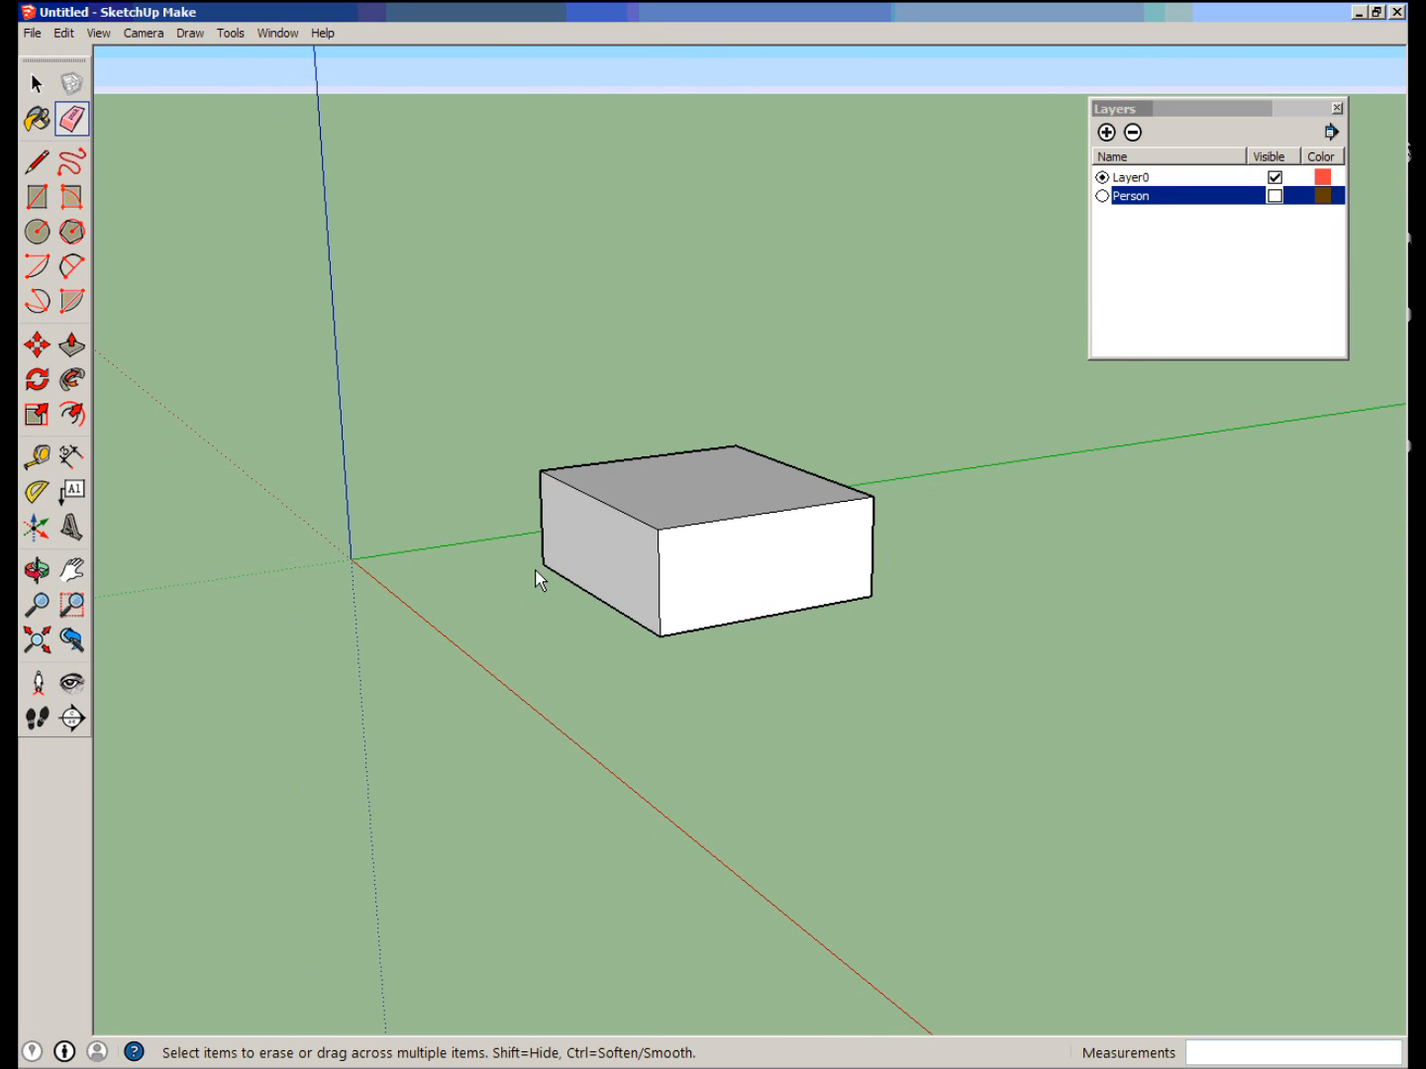
{"action": "left_click", "coordinate": [1274, 196]}
{"action": "mouse_move", "coordinate": [284, 493]}
{"action": "middle_mouse_down"}
{"action": "mouse_move", "coordinate": [1143, 484]}
{"action": "mouse_move", "coordinate": [818, 521]}
{"action": "mouse_move", "coordinate": [513, 501]}
{"action": "mouse_move", "coordinate": [437, 457]}
{"action": "middle_mouse_up"}
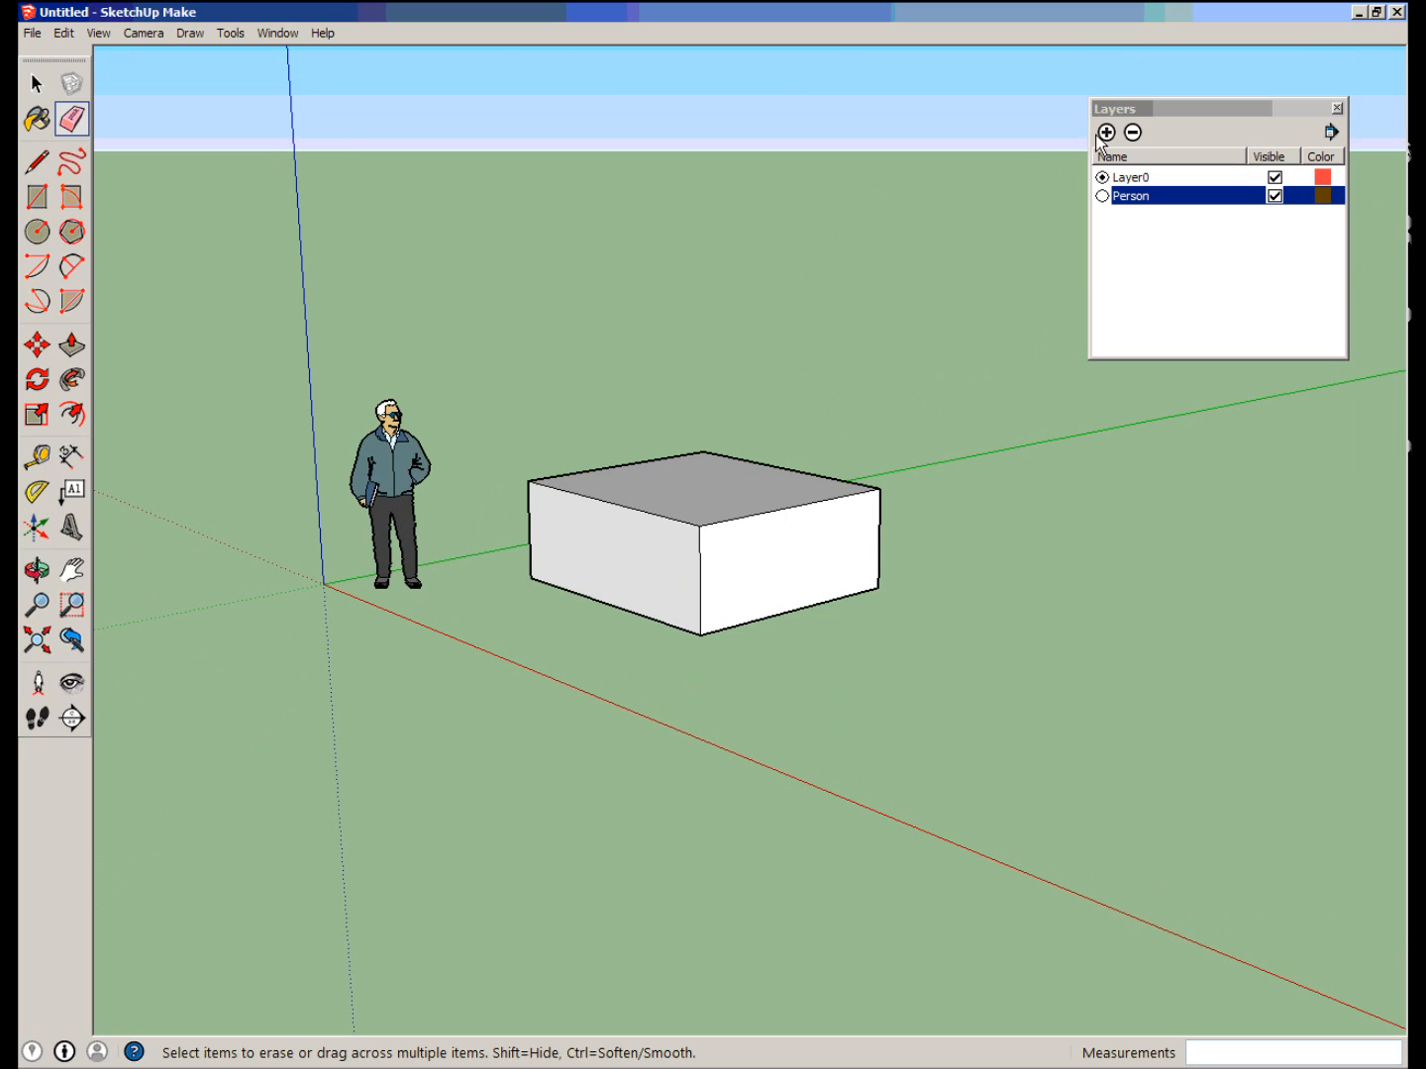
Delete the Person layer, choosing to move its contents to the default layer.
{"action": "left_click", "coordinate": [1123, 197]}
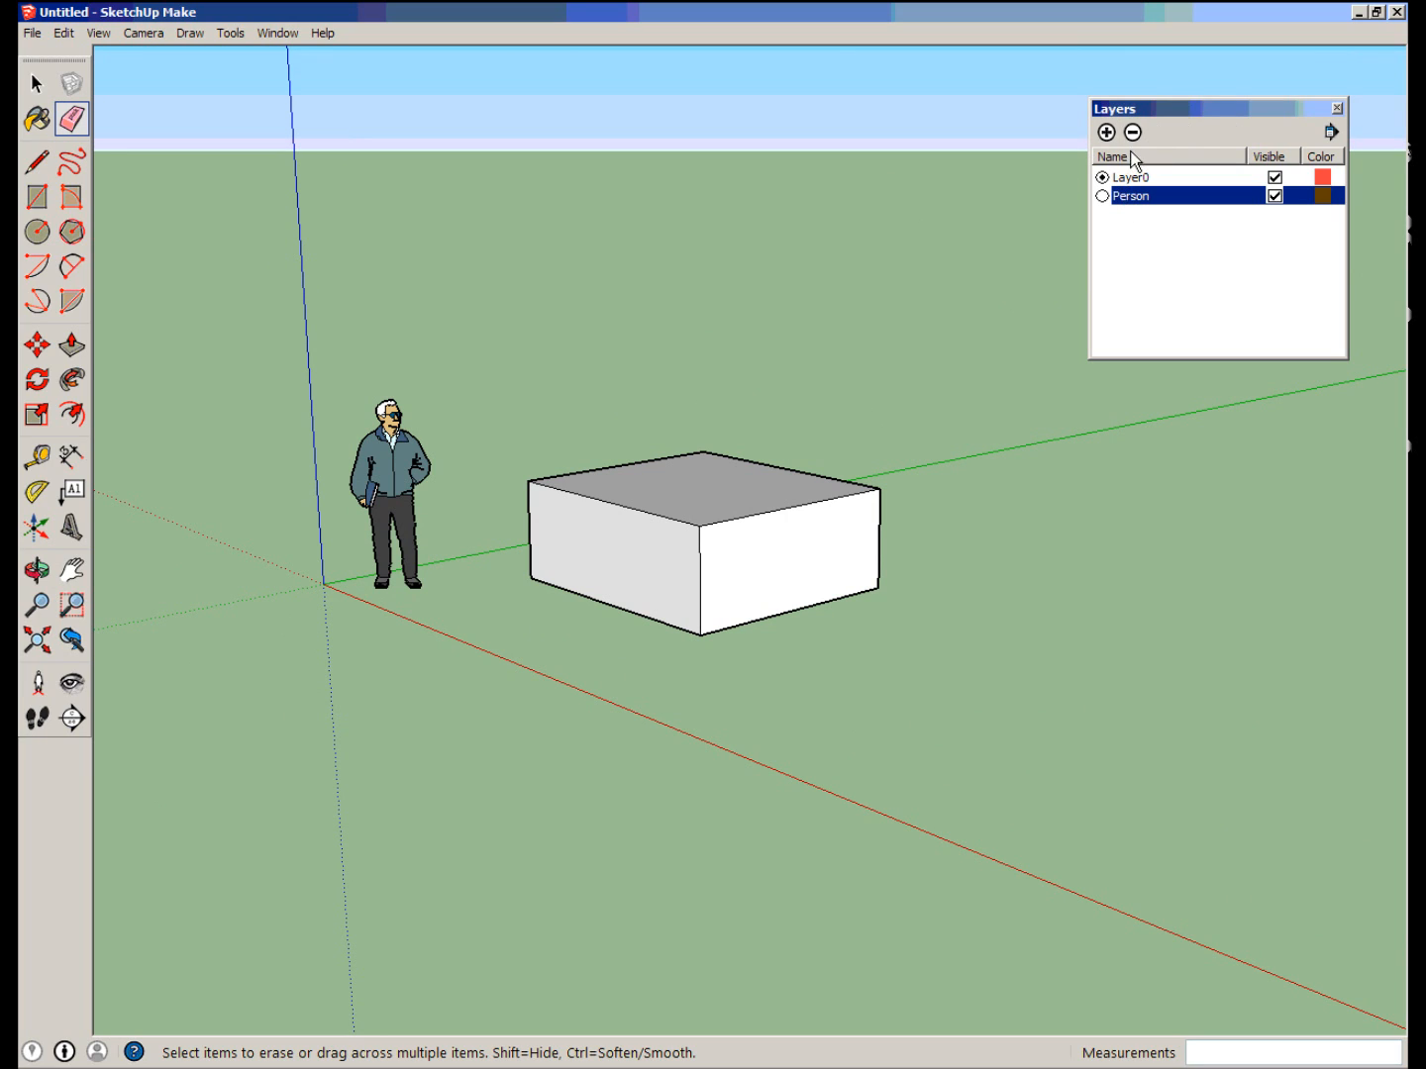
{"action": "left_click", "coordinate": [1177, 268]}
{"action": "left_click", "coordinate": [1133, 199]}
{"action": "left_click", "coordinate": [1139, 248]}
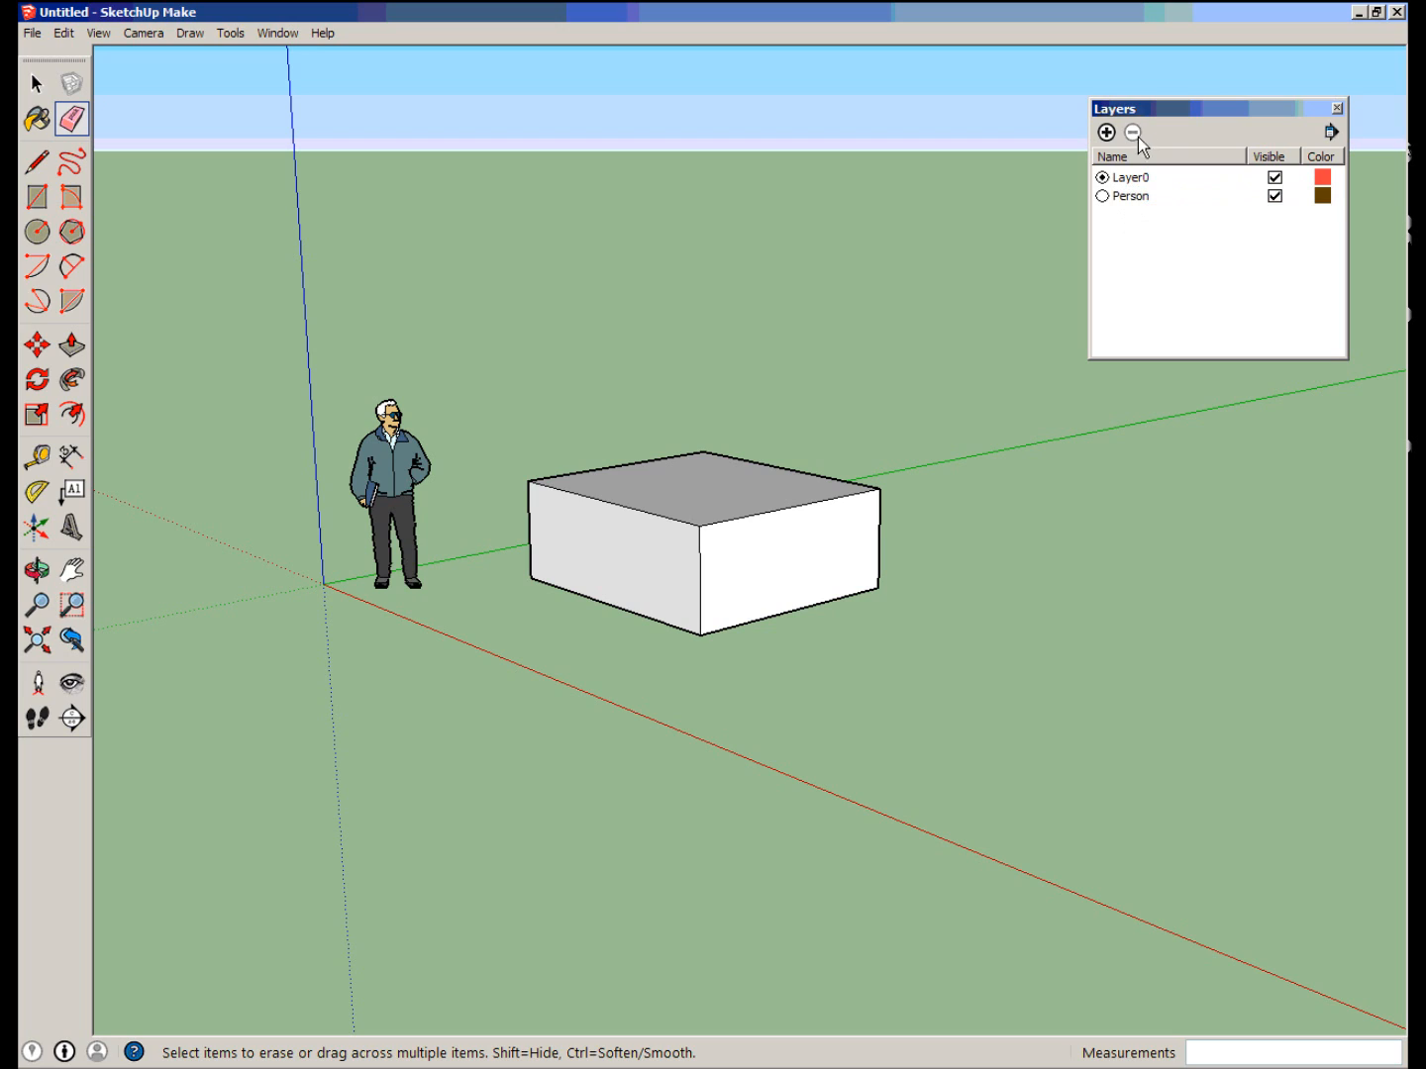
{"action": "left_click", "coordinate": [1132, 198]}
{"action": "left_click", "coordinate": [1134, 133]}
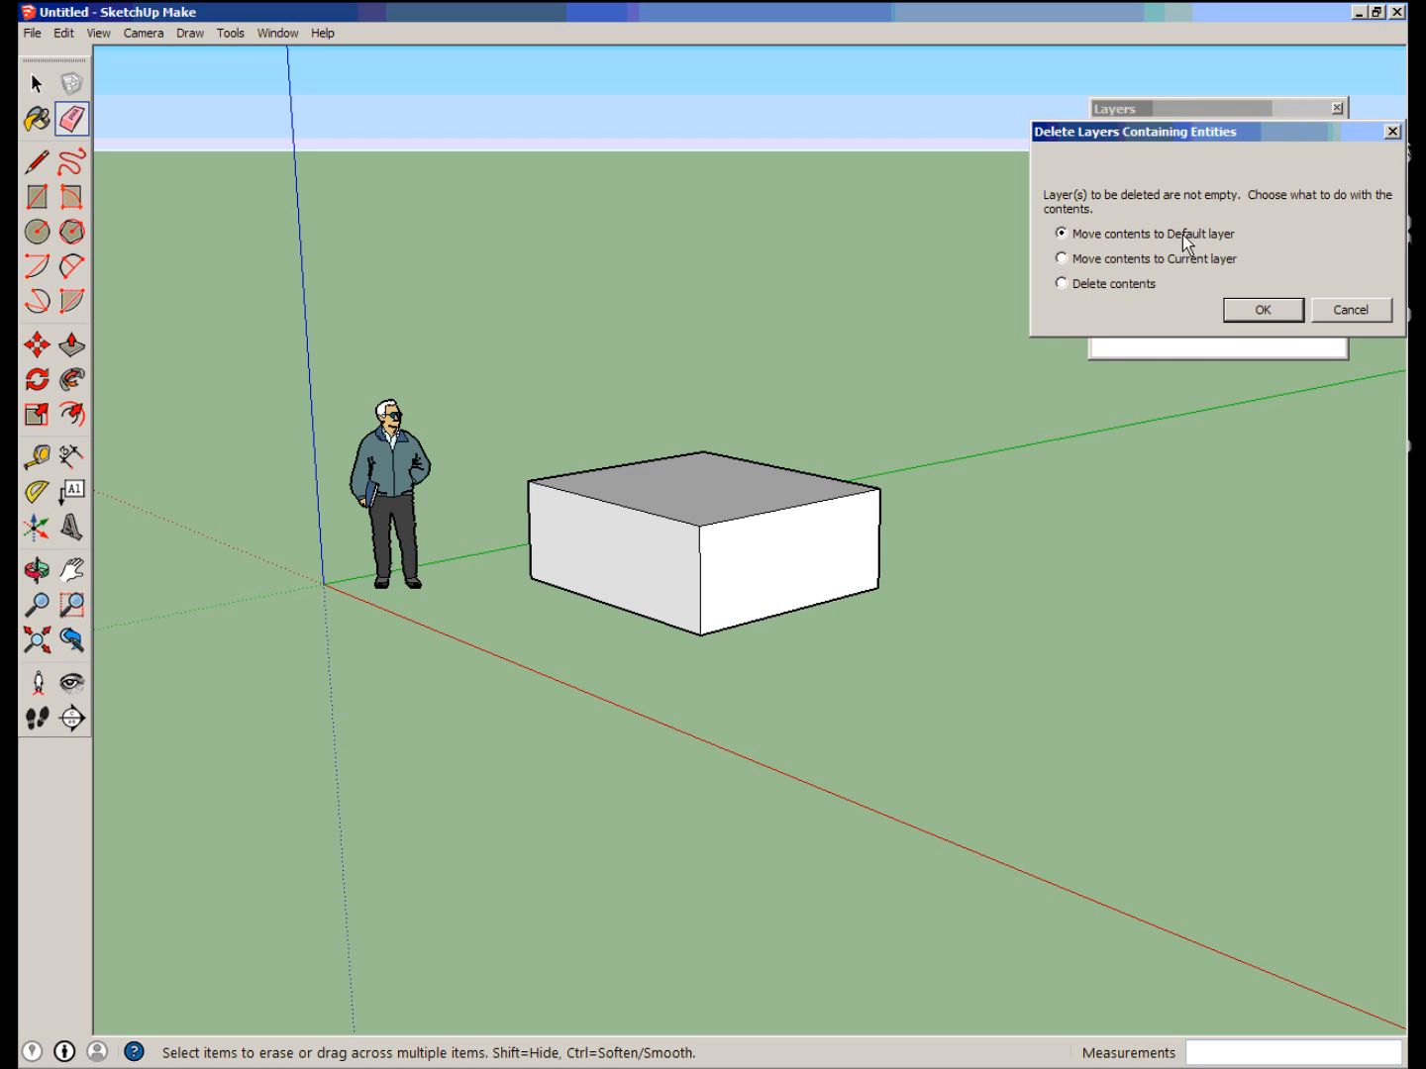
{"action": "left_click", "coordinate": [1261, 309]}
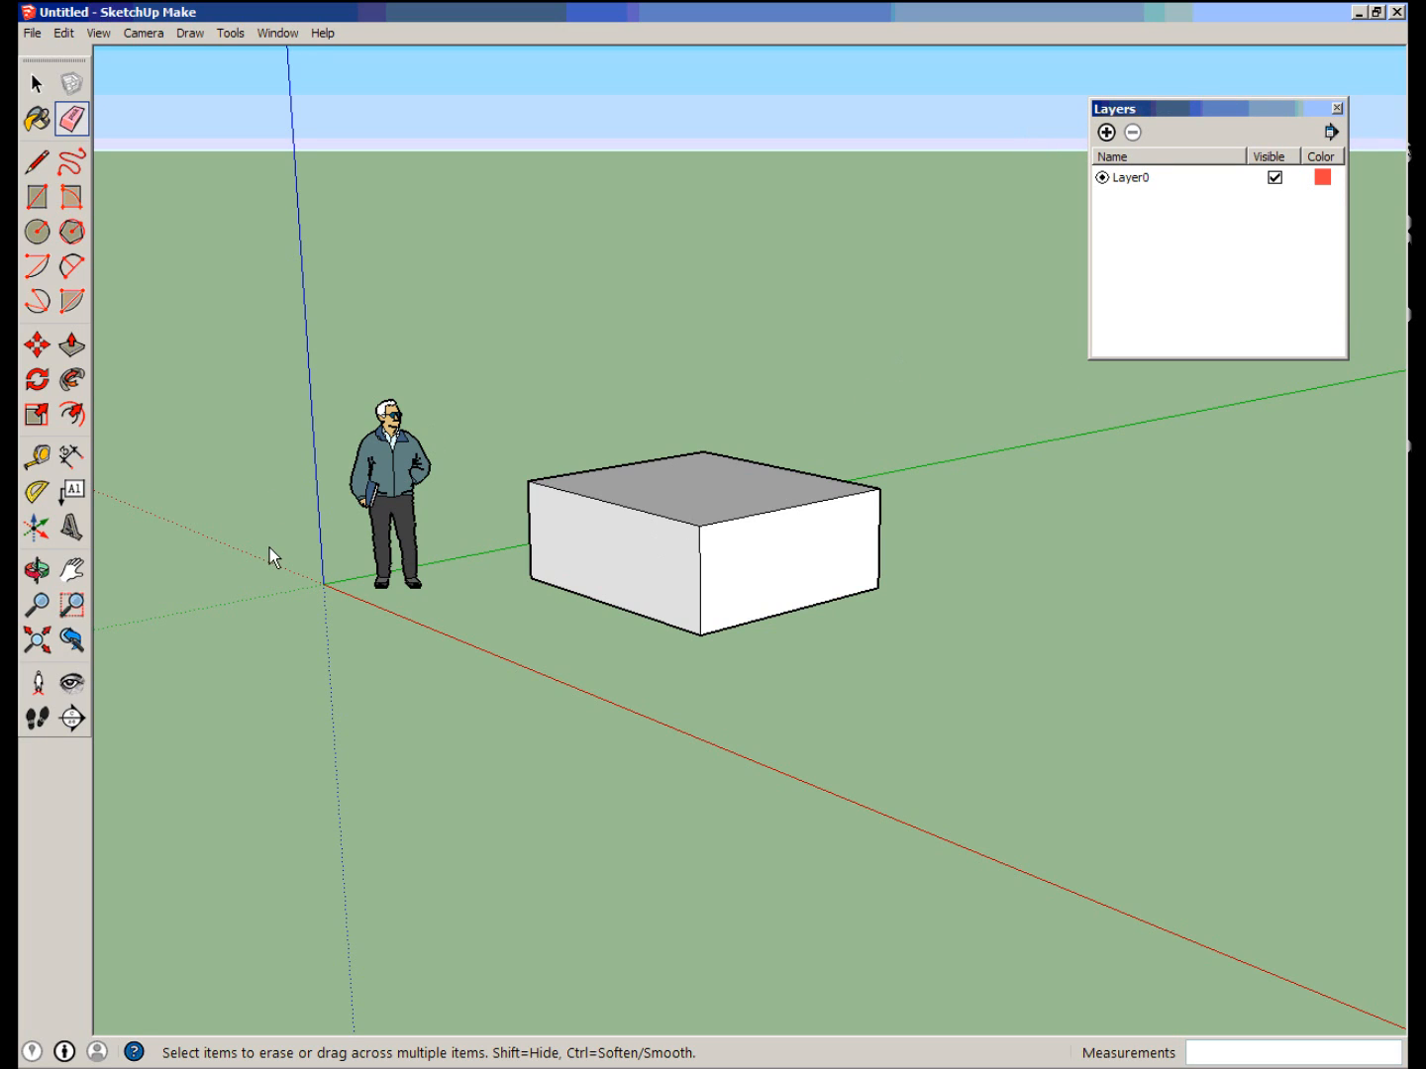